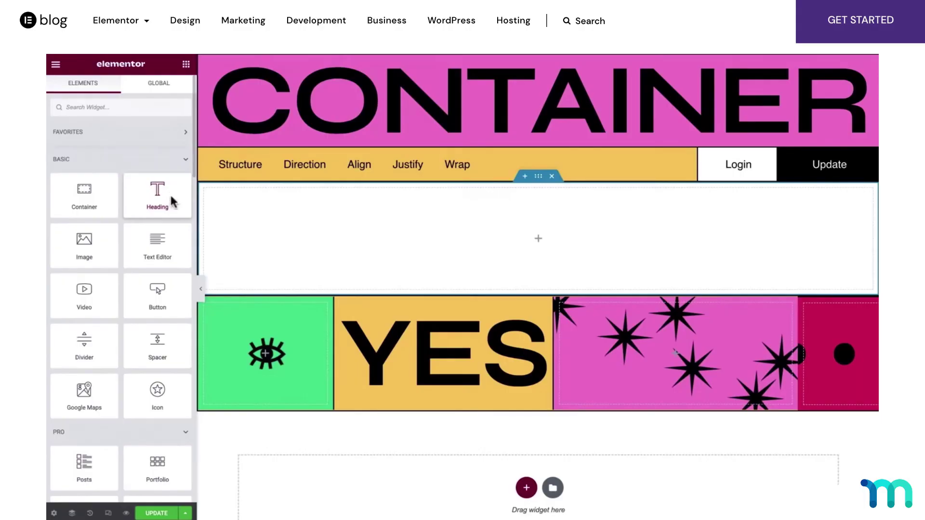
{"action": "left_click_drag", "start_coordinate": [134, 242], "coordinate": [629, 238]}
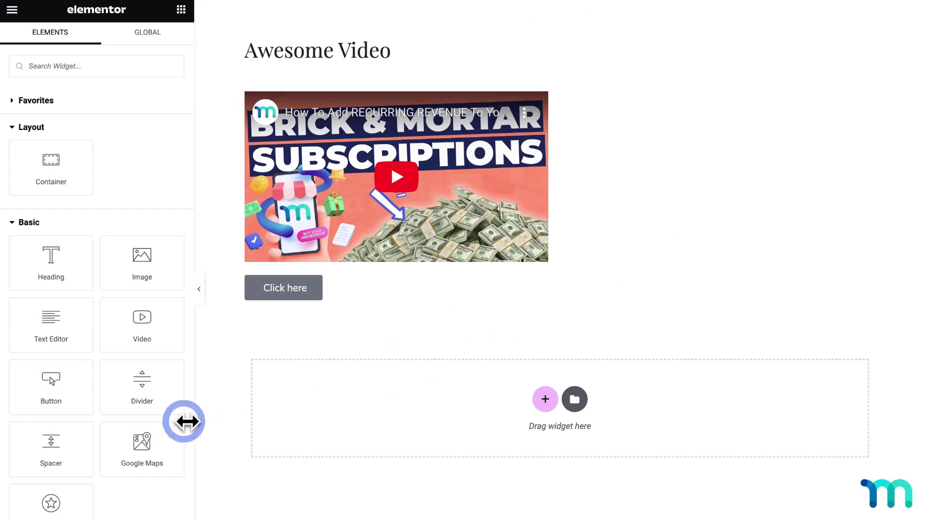
{"action": "left_click_drag", "start_coordinate": [181, 426], "coordinate": [317, 299]}
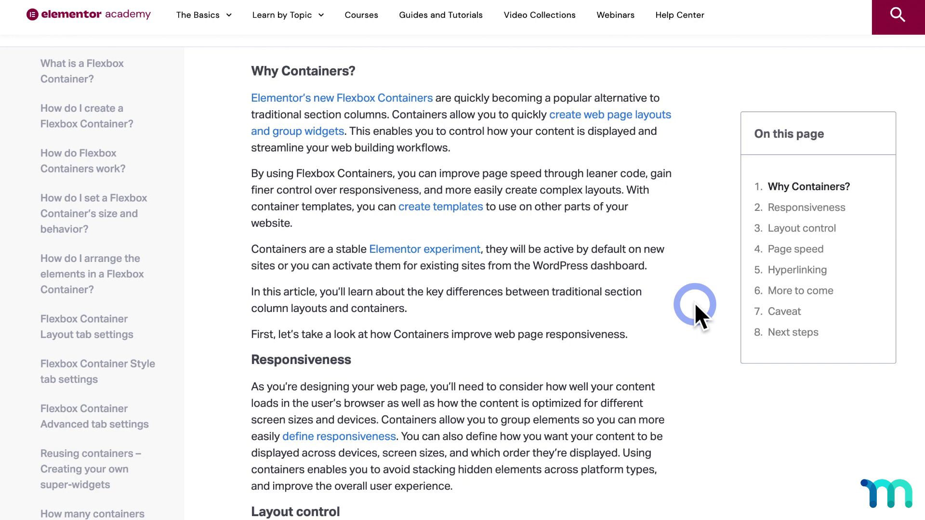
{"action": "scroll", "coordinate": [695, 303], "scroll_direction": "down", "scroll_amount": 3}
{"action": "scroll", "coordinate": [695, 303], "scroll_direction": "down", "scroll_amount": 4}
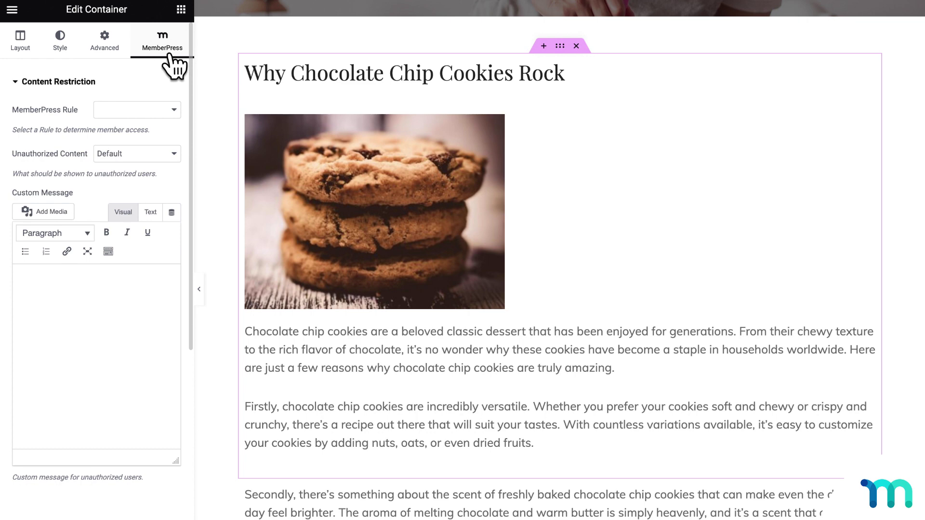
Restrict the cookie article's container with the Partial MemberPress rule and look through the post on the live site
{"action": "left_click", "coordinate": [172, 112]}
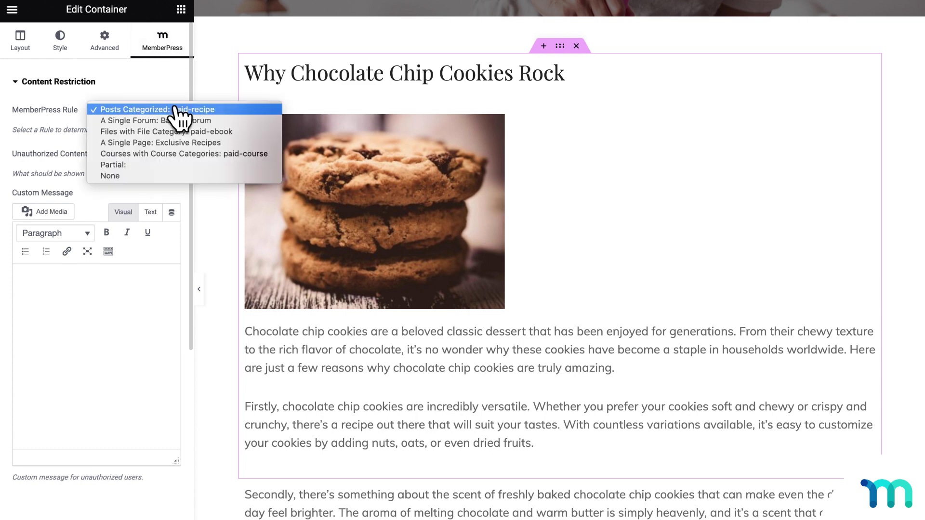
{"action": "left_click", "coordinate": [172, 165]}
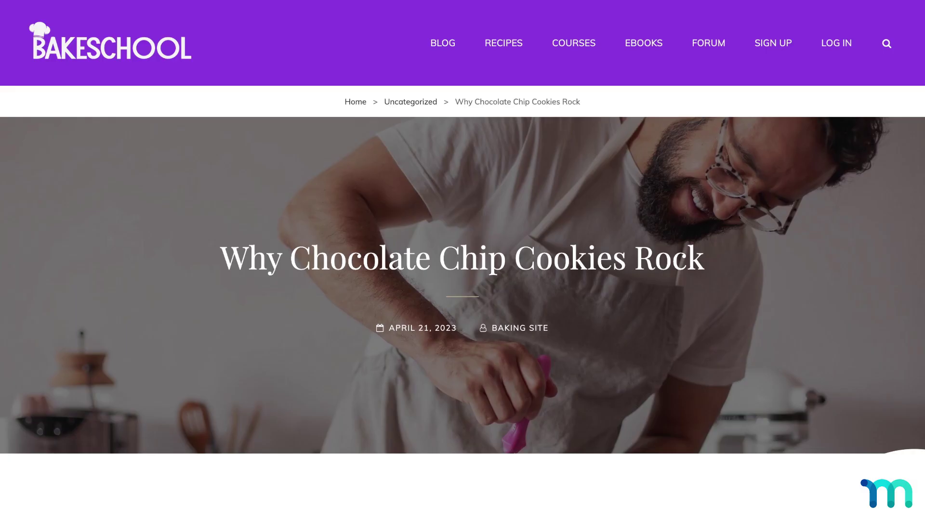
{"action": "scroll", "coordinate": [463, 260], "scroll_direction": "down", "scroll_amount": 10}
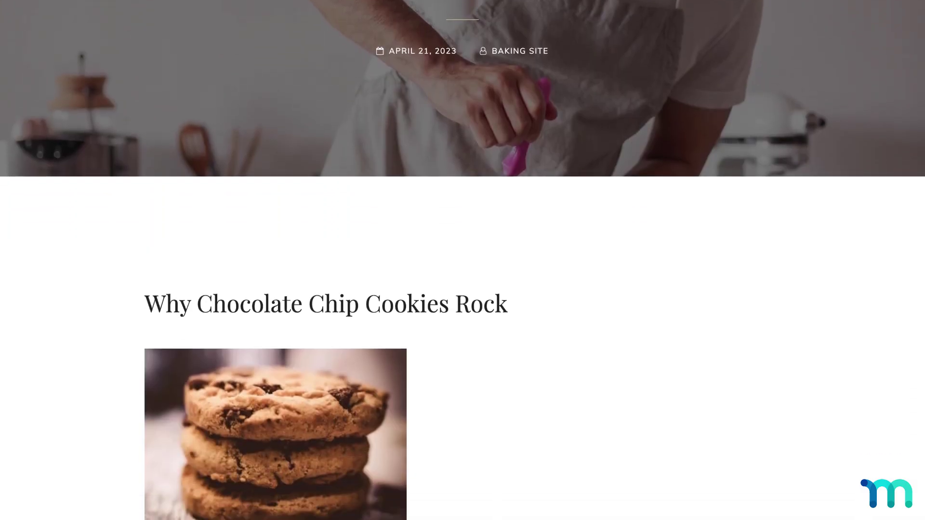
{"action": "scroll", "coordinate": [462, 260], "scroll_direction": "down", "scroll_amount": 5}
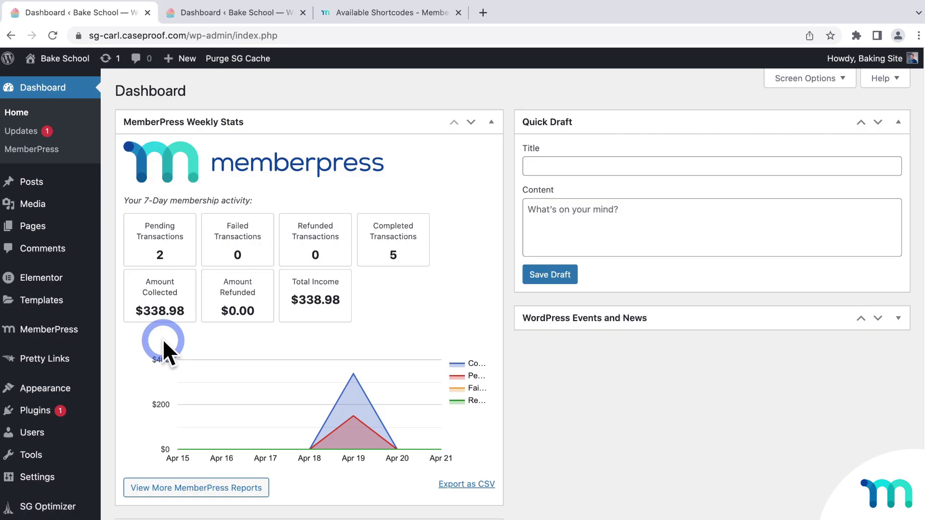
Open the MemberPress add-ons page and check the status of the Elementor integration
{"action": "mouse_move", "coordinate": [22, 340]}
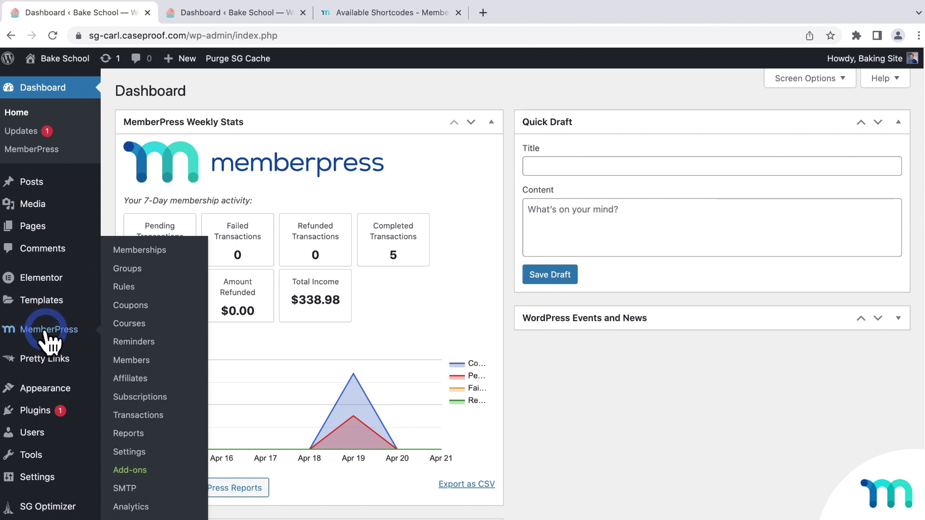
{"action": "mouse_move", "coordinate": [63, 284]}
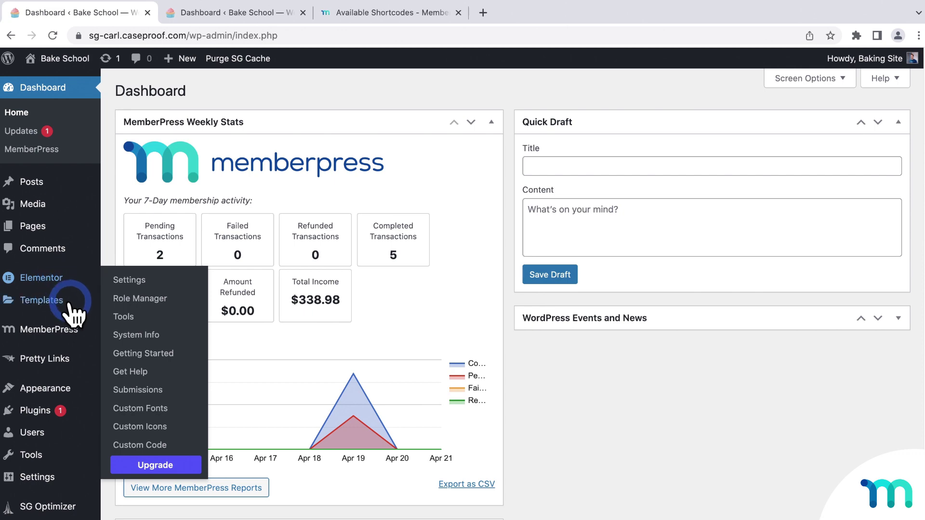
{"action": "mouse_move", "coordinate": [68, 331]}
{"action": "left_click", "coordinate": [126, 469]}
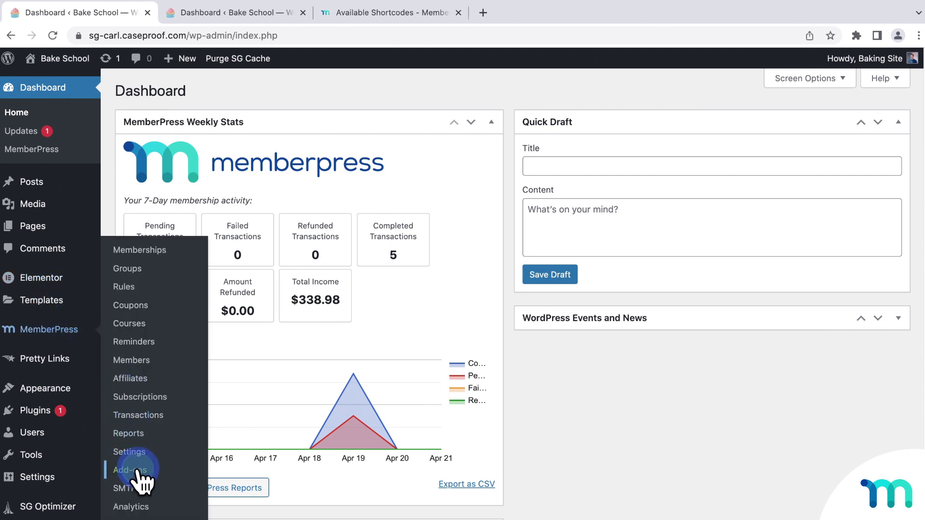
{"action": "scroll", "coordinate": [491, 308], "scroll_direction": "down", "scroll_amount": 3}
{"action": "scroll", "coordinate": [491, 308], "scroll_direction": "down", "scroll_amount": 15}
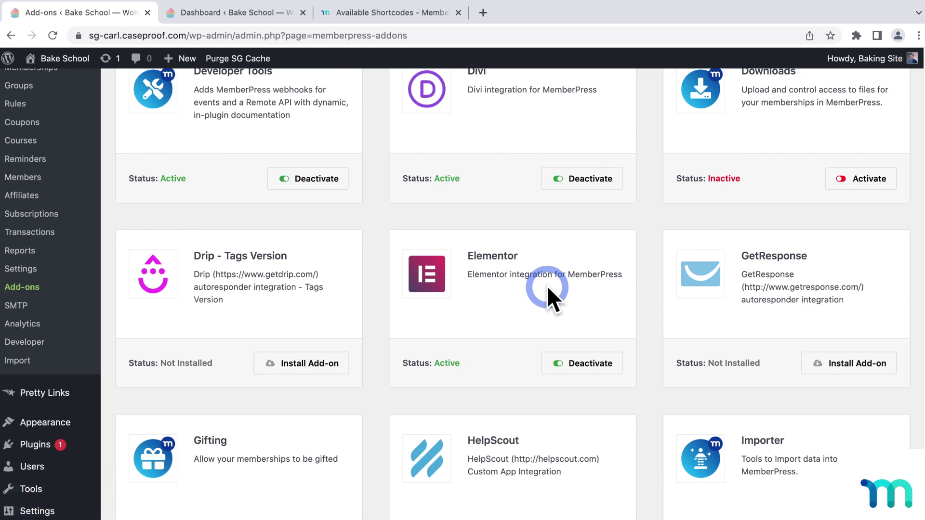
{"action": "scroll", "coordinate": [547, 286], "scroll_direction": "up", "scroll_amount": 15}
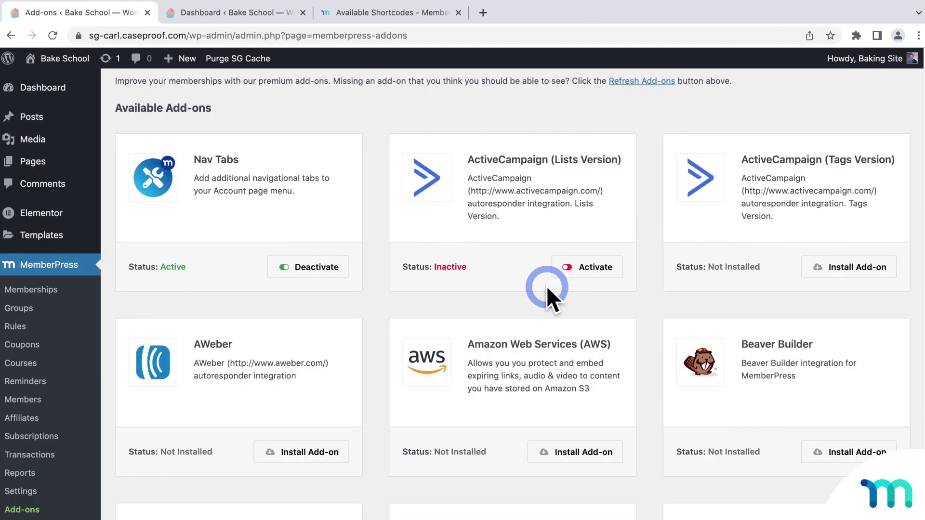
{"action": "scroll", "coordinate": [547, 286], "scroll_direction": "up", "scroll_amount": 1}
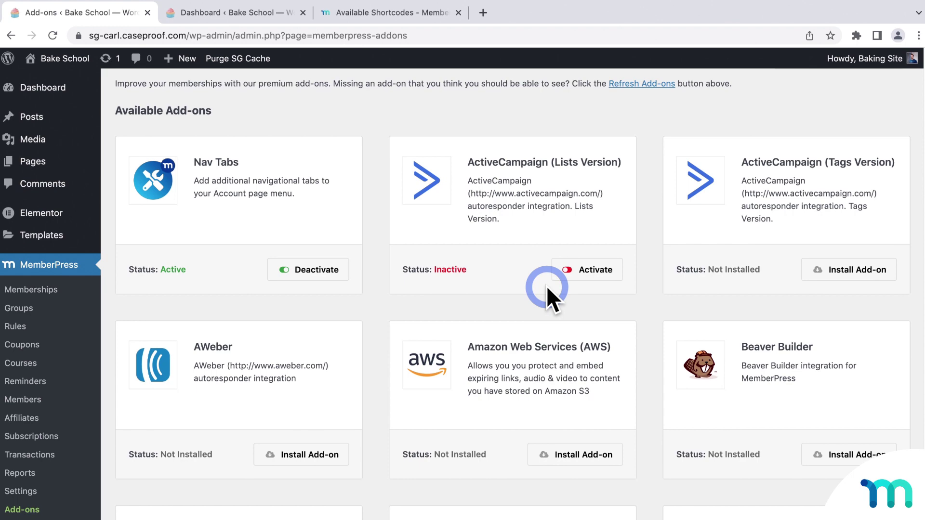
Set the Flexbox Container experiment to Active in Elementor's feature settings and save the changes
{"action": "mouse_move", "coordinate": [62, 219]}
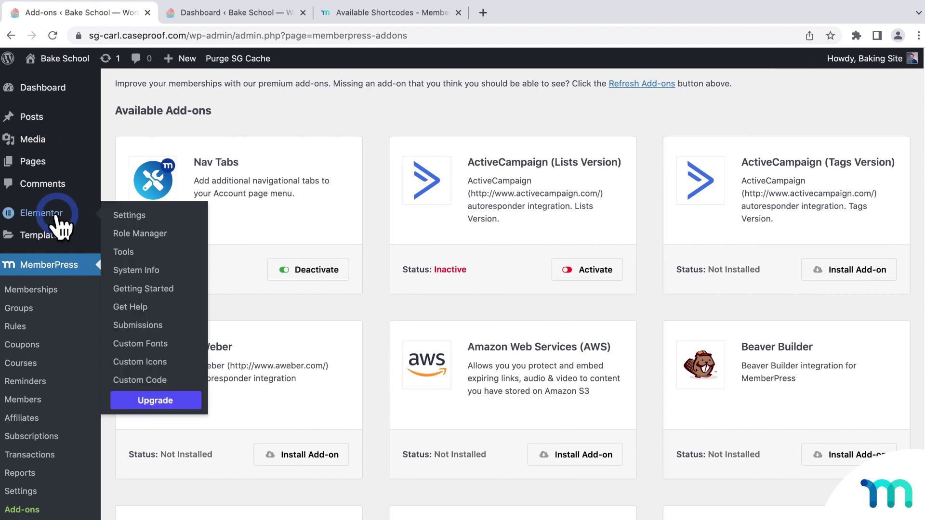
{"action": "left_click", "coordinate": [92, 217]}
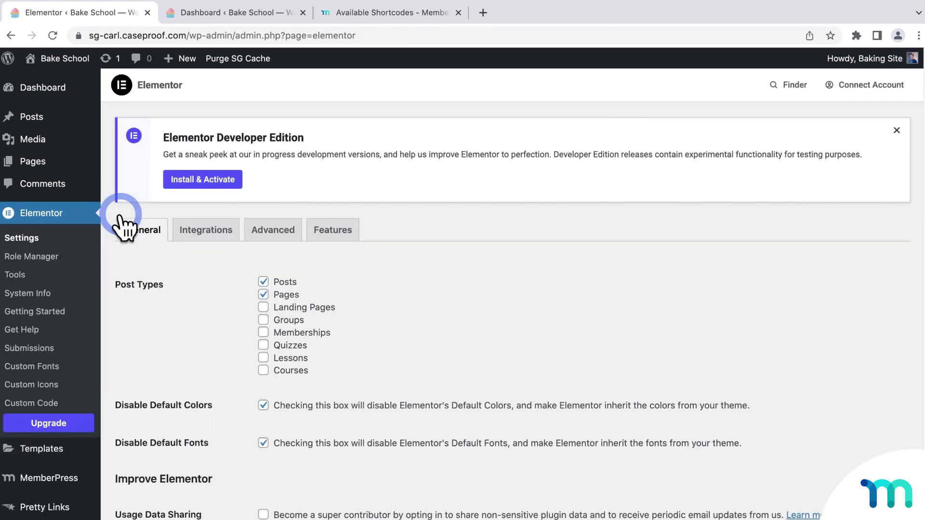
{"action": "left_click", "coordinate": [331, 232]}
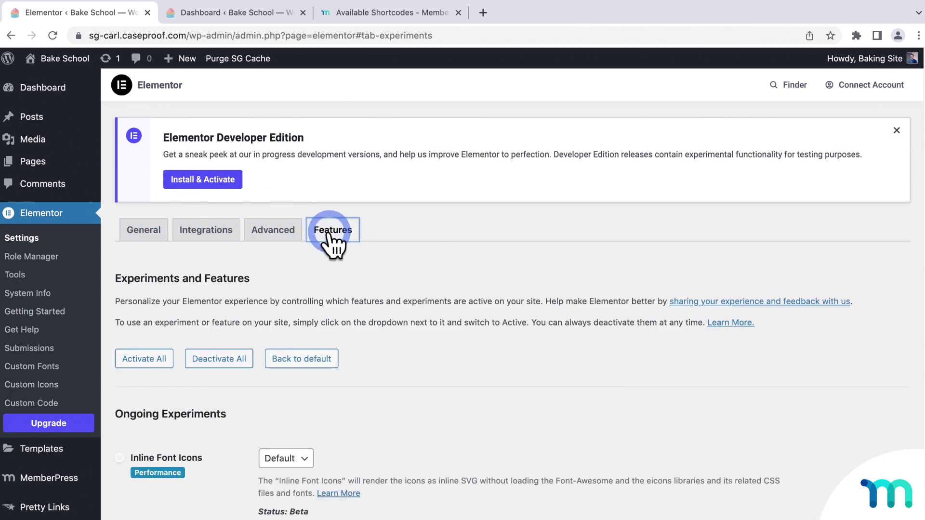
{"action": "scroll", "coordinate": [380, 300], "scroll_direction": "down", "scroll_amount": 5}
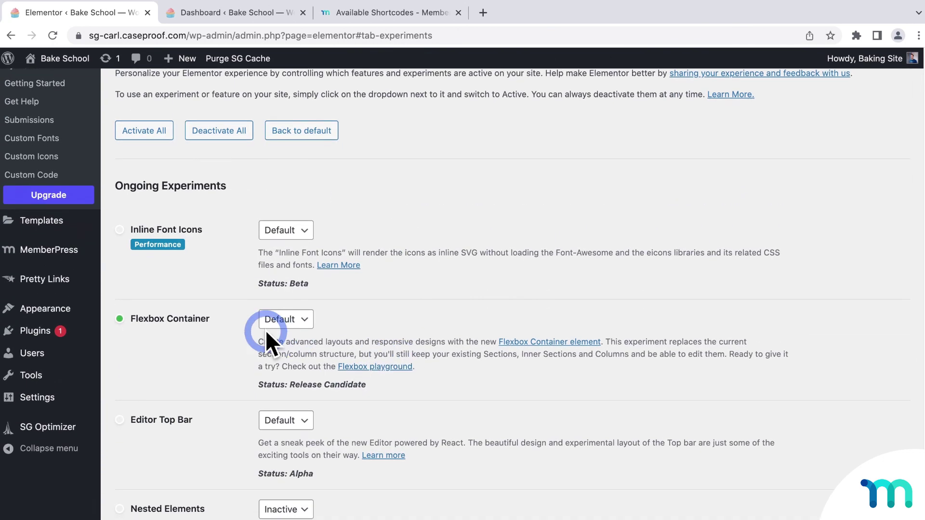
{"action": "left_click", "coordinate": [287, 320]}
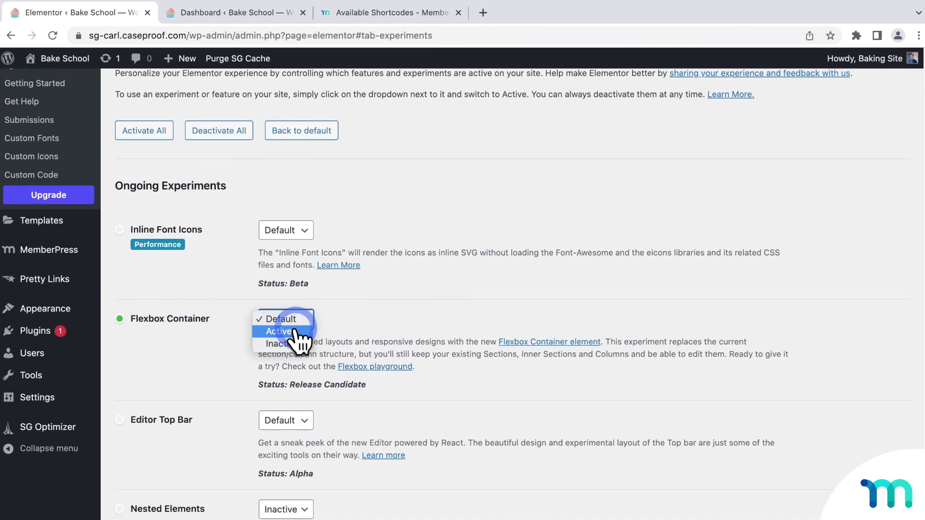
{"action": "left_click", "coordinate": [282, 332]}
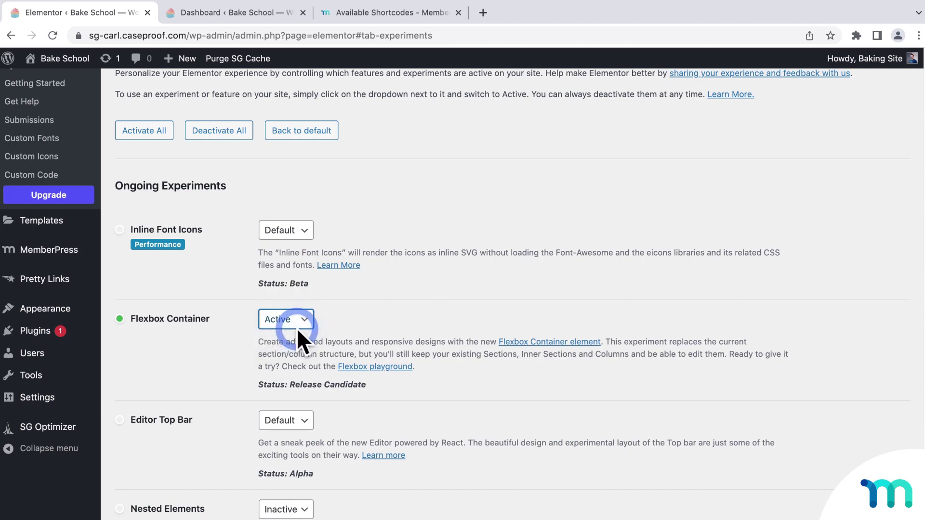
{"action": "scroll", "coordinate": [297, 328], "scroll_direction": "down", "scroll_amount": 18}
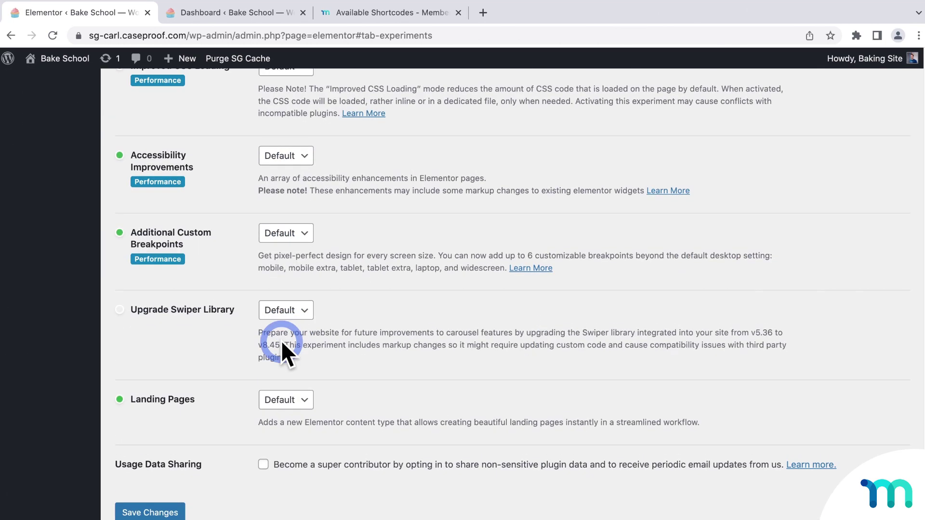
{"action": "left_click", "coordinate": [154, 513]}
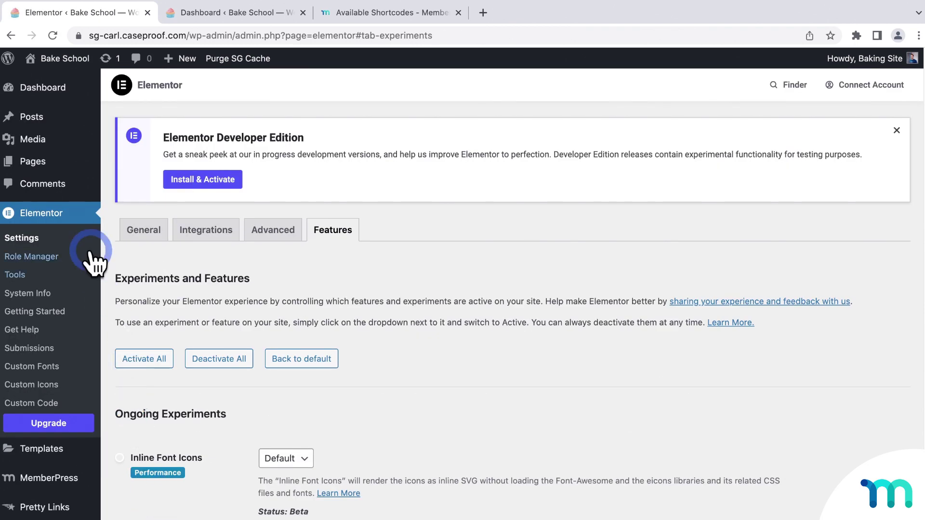
Create a new post titled "Why Chocolate Chip Cookies Rock"
{"action": "mouse_move", "coordinate": [49, 123]}
{"action": "left_click", "coordinate": [131, 139]}
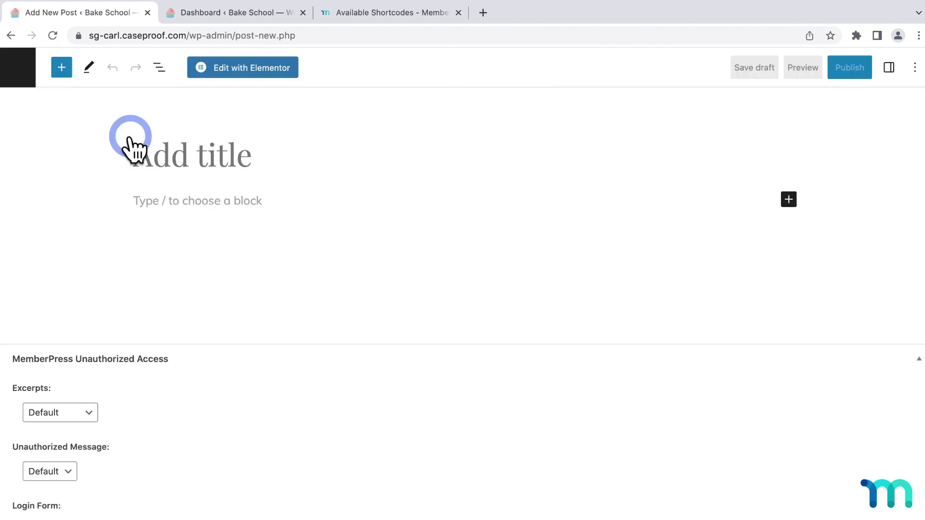
{"action": "left_click", "coordinate": [129, 139]}
{"action": "type", "text": "W"}
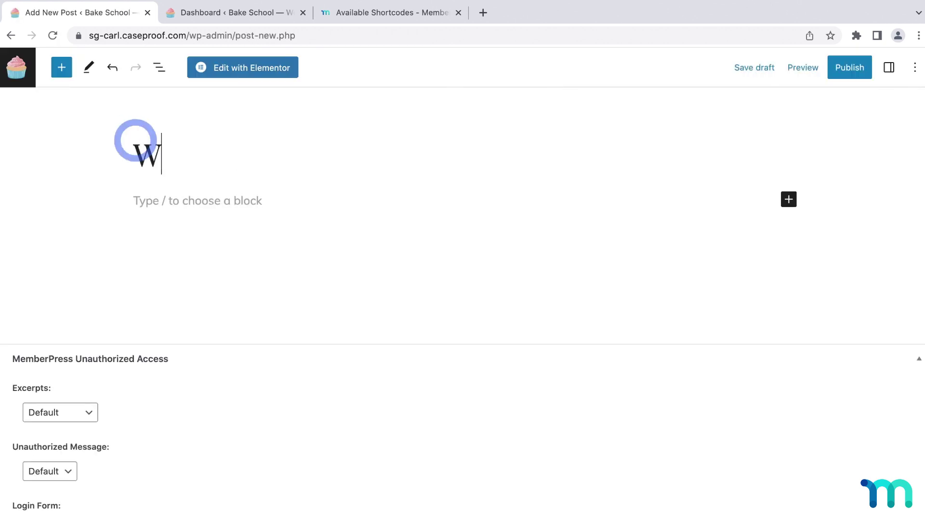
{"action": "type", "text": "hy Chocolate Chip Cookies Rock"}
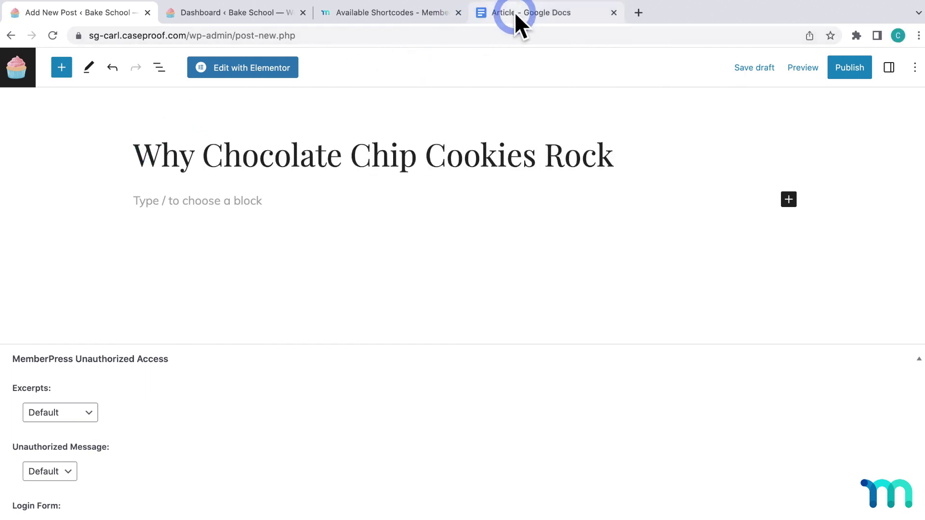
Switch to the Google Docs article and review its first two paragraphs and the remaining text
{"action": "left_click", "coordinate": [515, 12]}
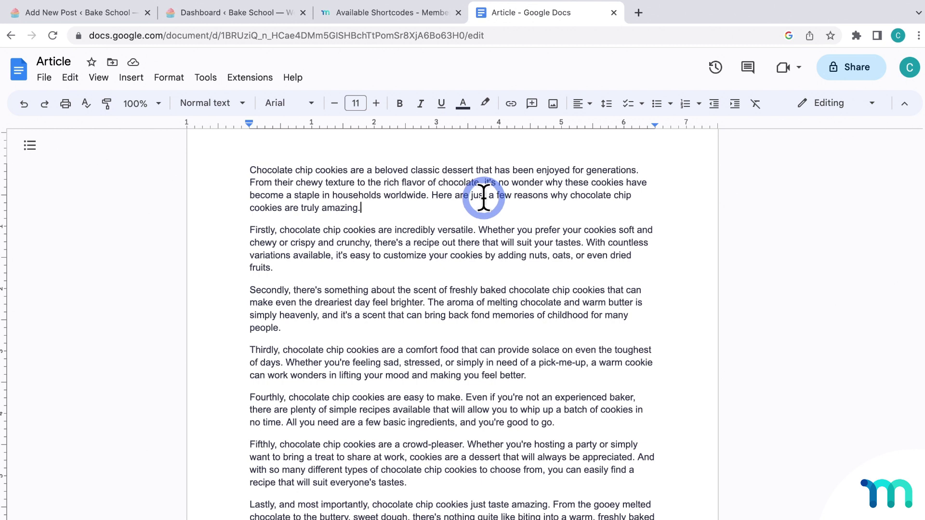
{"action": "left_click_drag", "start_coordinate": [251, 169], "coordinate": [334, 264]}
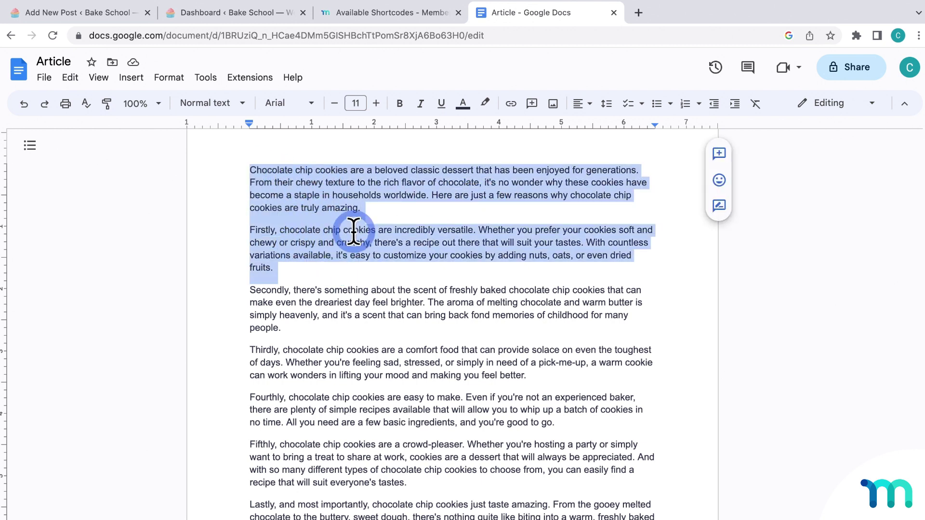
{"action": "left_click", "coordinate": [368, 268]}
{"action": "scroll", "coordinate": [368, 269], "scroll_direction": "down", "scroll_amount": 5}
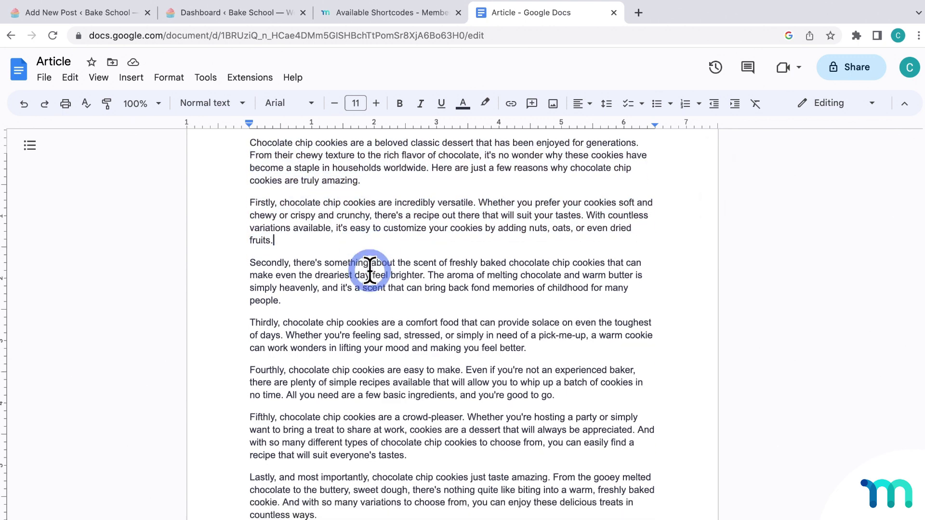
{"action": "scroll", "coordinate": [383, 259], "scroll_direction": "up", "scroll_amount": 3}
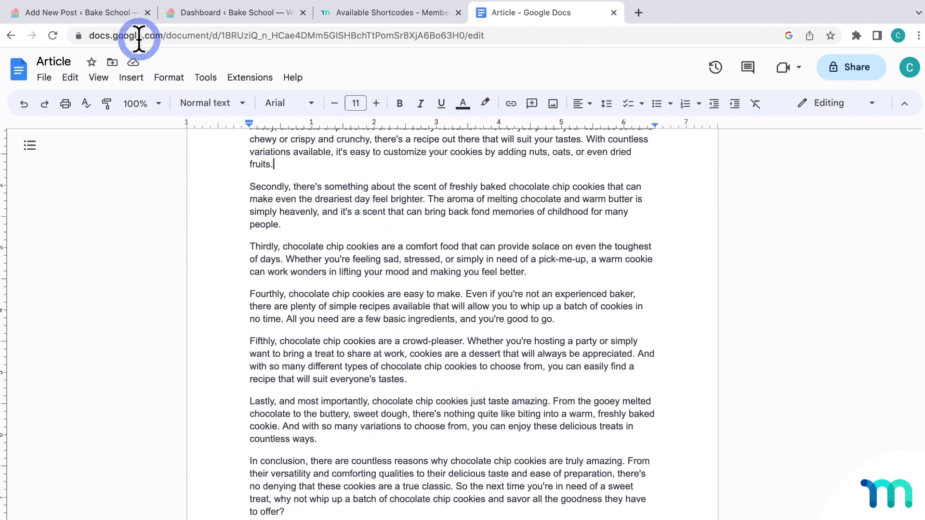
Return to the new post, open it for editing with Elementor, and add a Container to the empty content area
{"action": "left_click", "coordinate": [124, 19]}
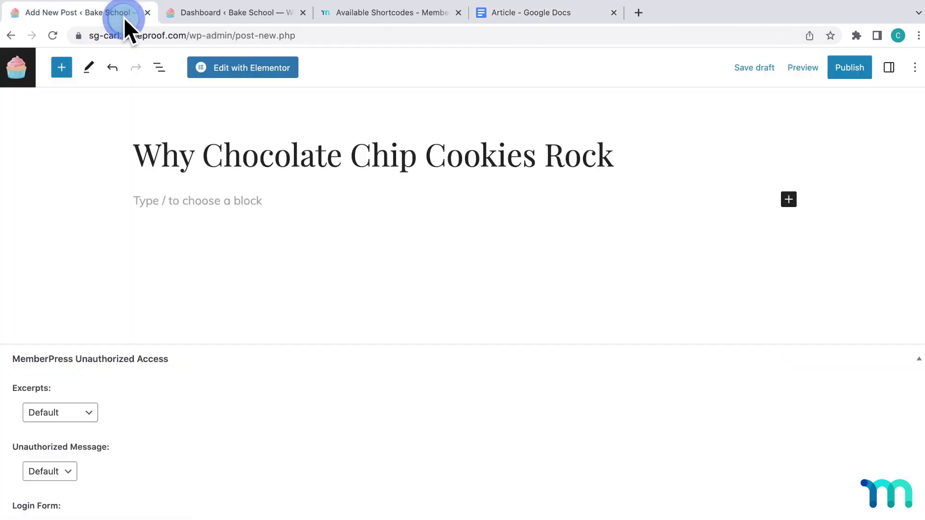
{"action": "left_click", "coordinate": [248, 69]}
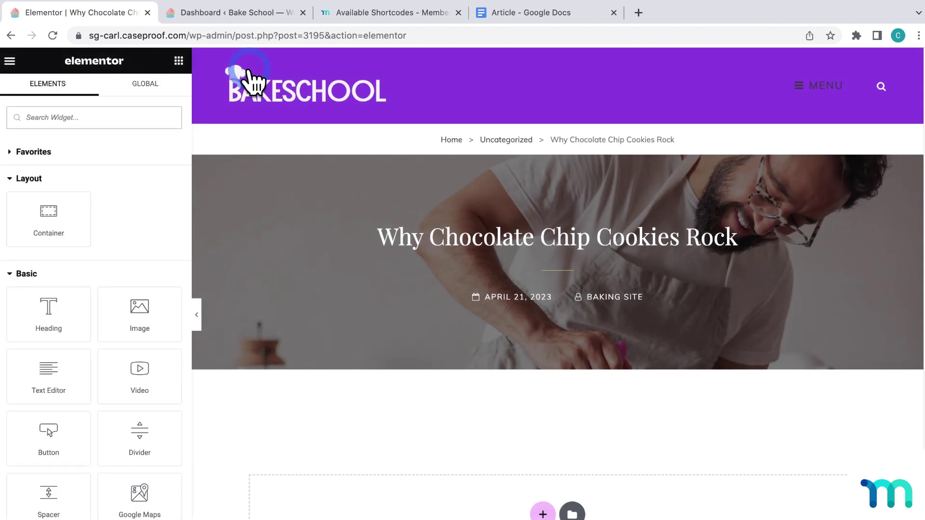
{"action": "scroll", "coordinate": [377, 170], "scroll_direction": "down", "scroll_amount": 4}
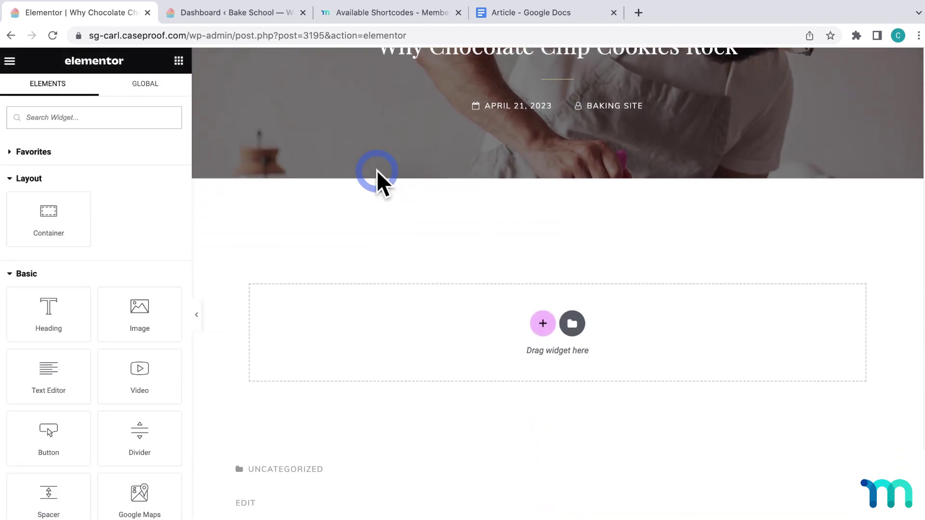
{"action": "left_click_drag", "start_coordinate": [65, 223], "coordinate": [534, 322]}
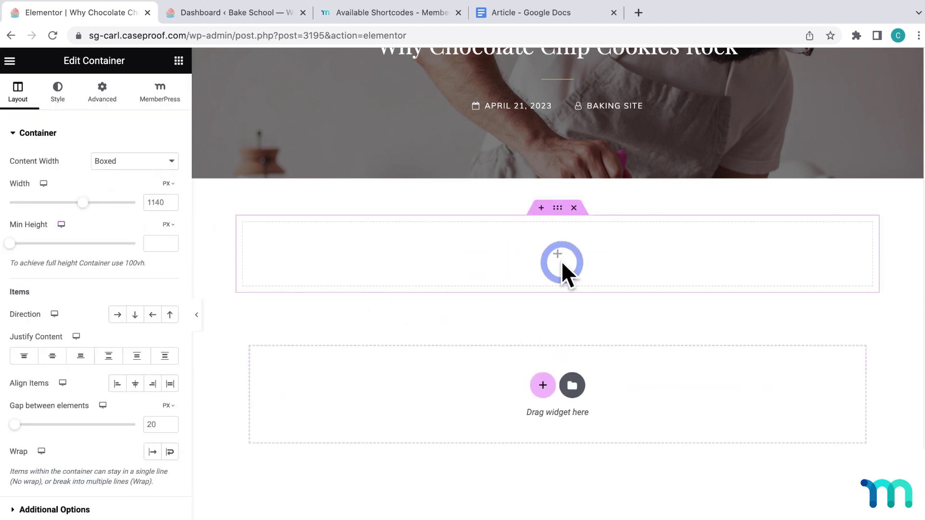
Add a Heading widget to the container and set its title to "Why Chocolate Chip Cookies Rock"
{"action": "left_click", "coordinate": [223, 240]}
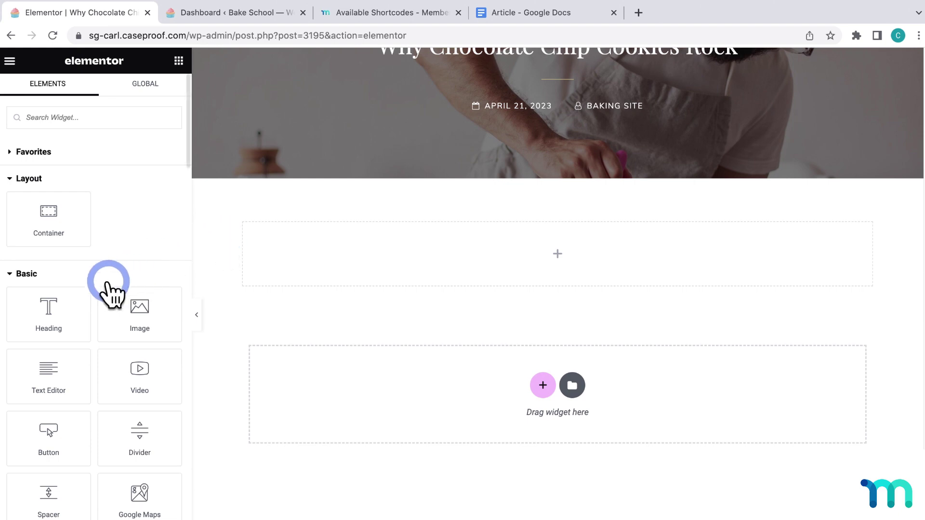
{"action": "left_click_drag", "start_coordinate": [58, 310], "coordinate": [488, 252]}
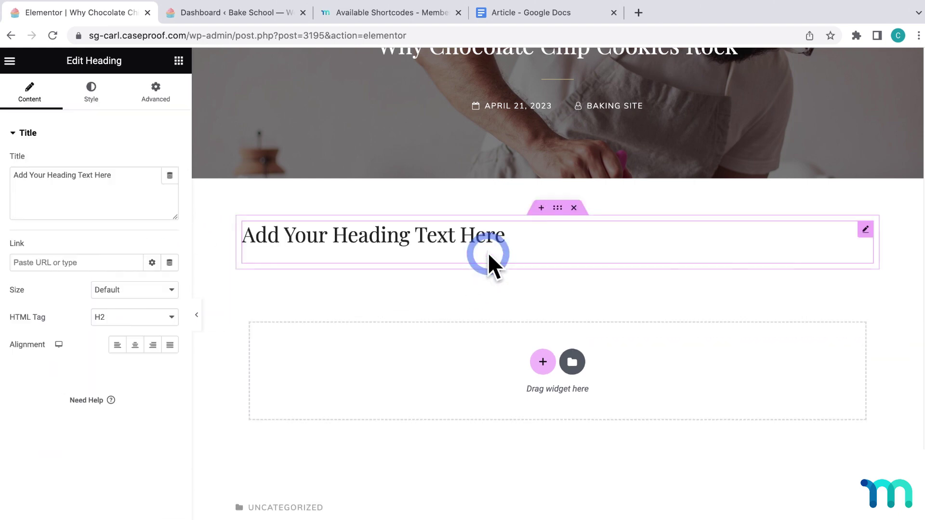
{"action": "left_click", "coordinate": [493, 236]}
{"action": "left_click_drag", "start_coordinate": [163, 186], "coordinate": [5, 181]}
{"action": "type", "text": "Why Chocol"}
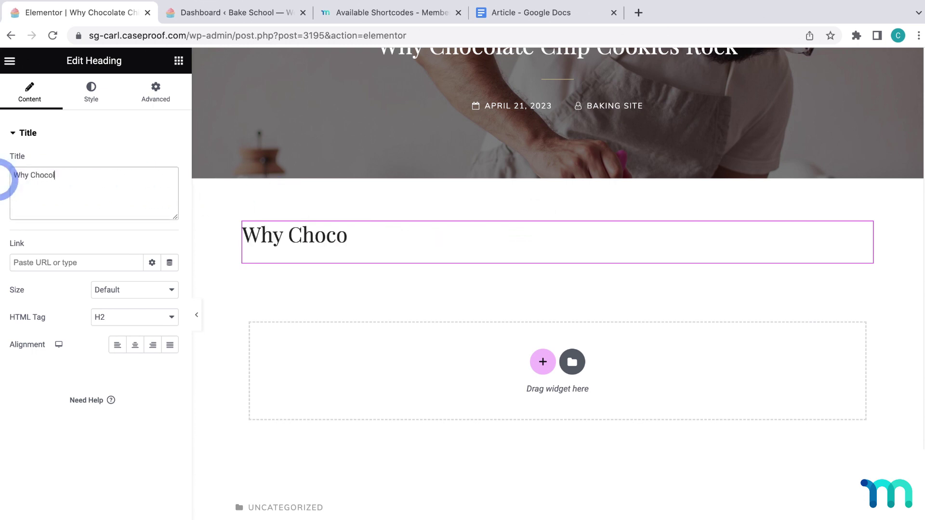
{"action": "type", "text": "ate Chip Cookies Rock"}
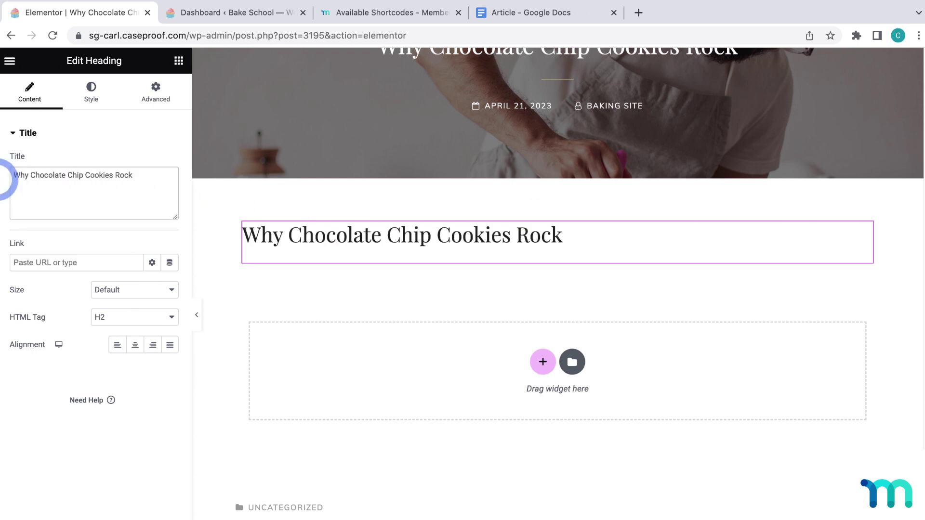
Add an Image widget below the heading and insert the stacked chocolate chip cookies photo from the Media Library
{"action": "left_click", "coordinate": [203, 209]}
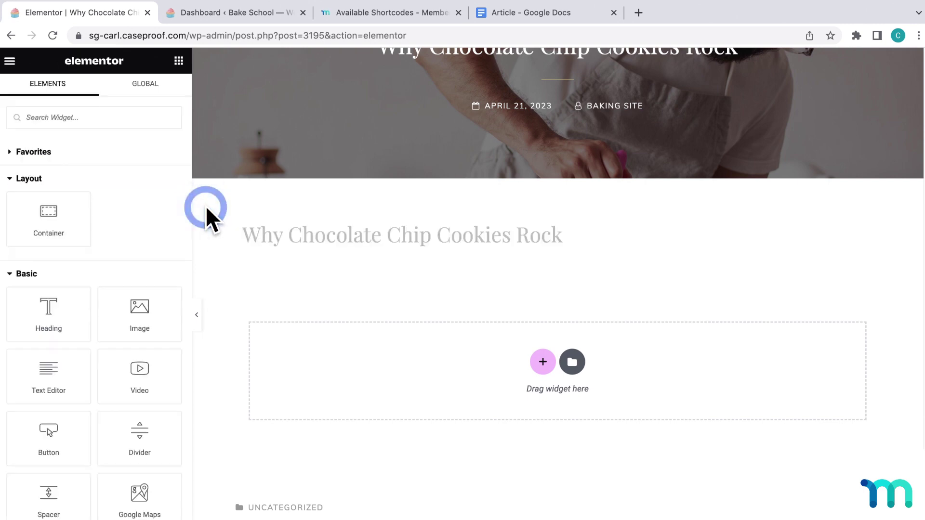
{"action": "left_click_drag", "start_coordinate": [143, 312], "coordinate": [446, 263]}
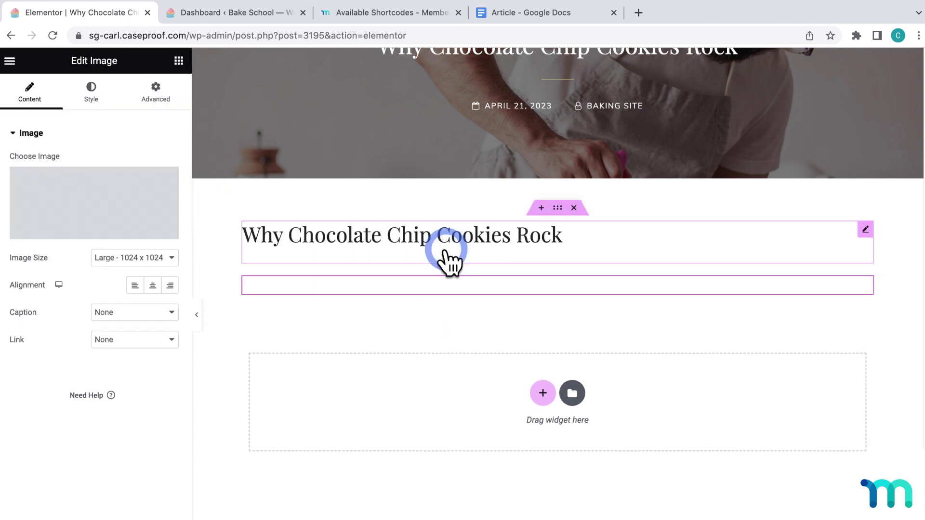
{"action": "left_click", "coordinate": [111, 219]}
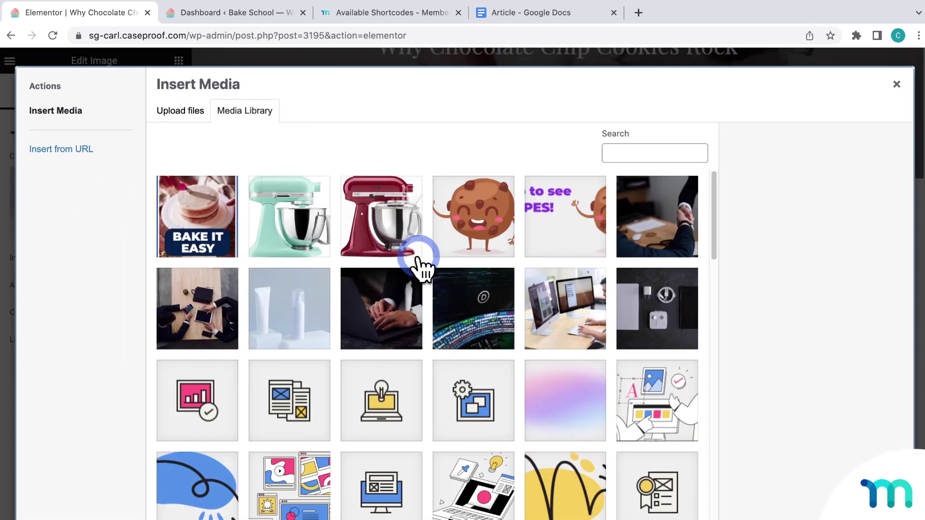
{"action": "scroll", "coordinate": [424, 263], "scroll_direction": "down", "scroll_amount": 5}
{"action": "scroll", "coordinate": [432, 255], "scroll_direction": "down", "scroll_amount": 3}
{"action": "left_click", "coordinate": [479, 392]}
{"action": "left_click", "coordinate": [868, 510]}
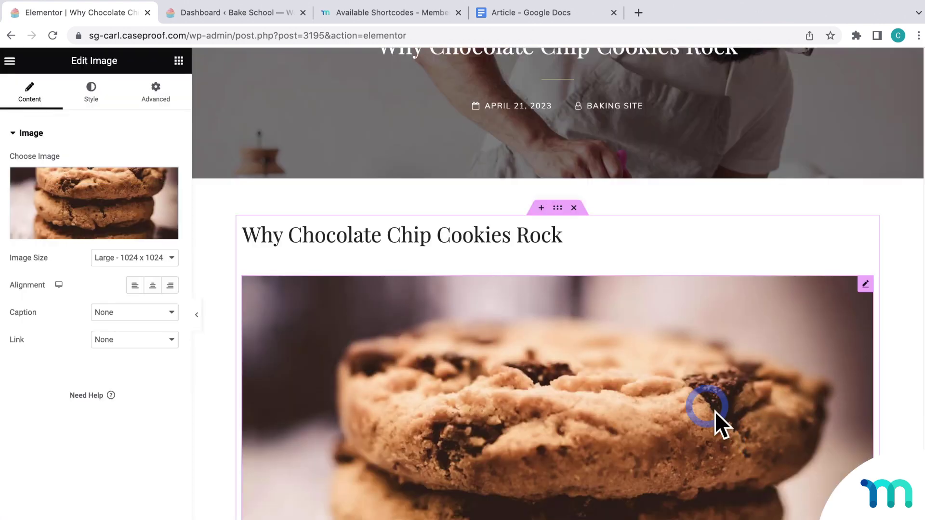
Give the cookie image a custom size with a width of 400 and align it left
{"action": "left_click", "coordinate": [135, 258]}
{"action": "left_click", "coordinate": [140, 332]}
{"action": "left_click", "coordinate": [29, 324]}
{"action": "type", "text": "400"}
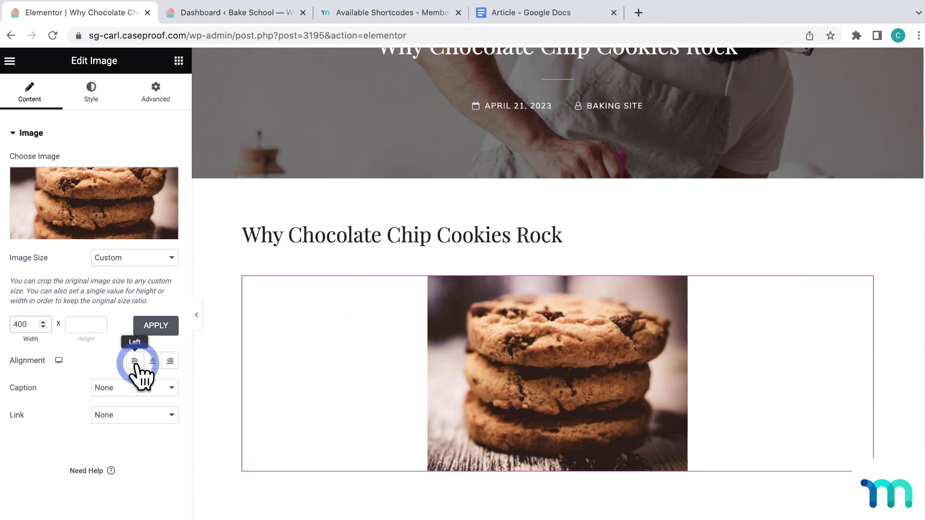
{"action": "left_click", "coordinate": [134, 361]}
{"action": "left_click", "coordinate": [437, 343]}
Add a Text Editor widget below the cookie image in the same container
{"action": "left_click", "coordinate": [212, 299]}
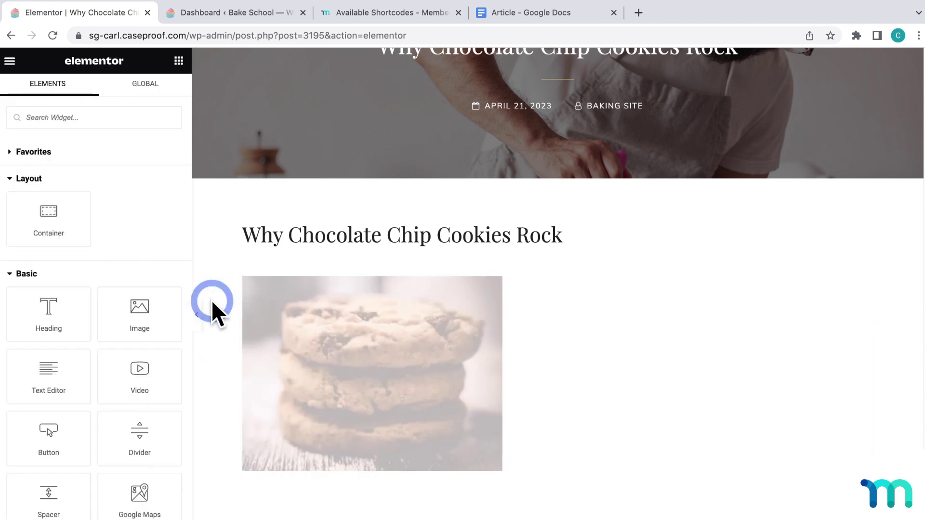
{"action": "left_click_drag", "start_coordinate": [73, 364], "coordinate": [452, 453]}
{"action": "left_click", "coordinate": [558, 374]}
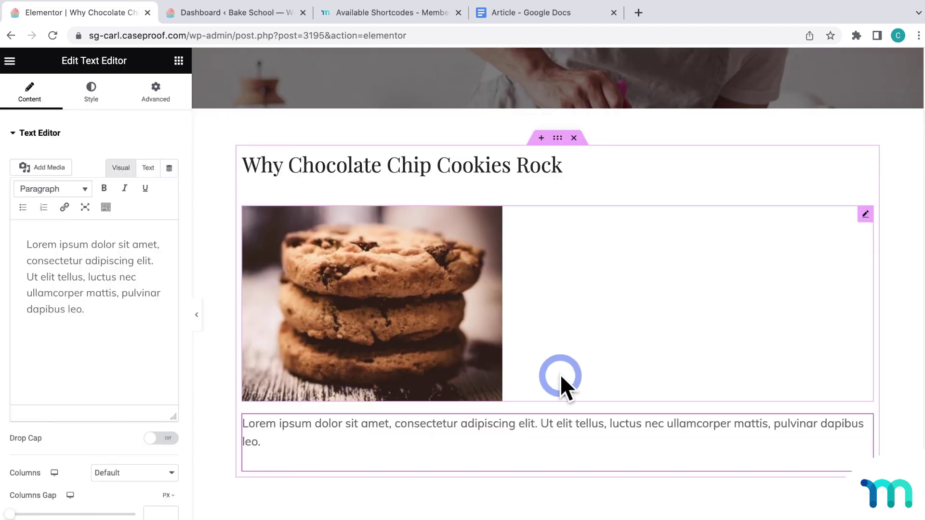
Copy the first two paragraphs of the Google Docs article and replace the new Text Editor's placeholder text in Elementor with them
{"action": "left_click", "coordinate": [552, 21]}
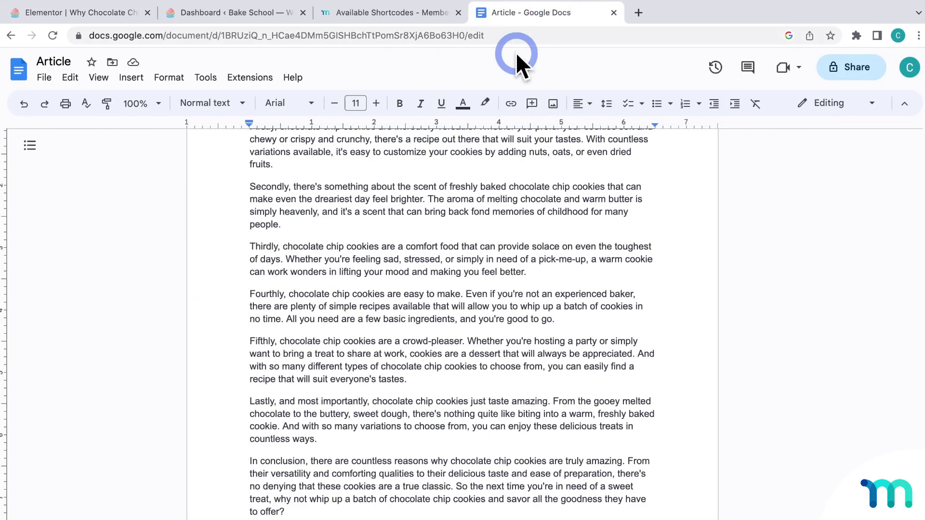
{"action": "scroll", "coordinate": [362, 206], "scroll_direction": "up", "scroll_amount": 3}
{"action": "left_click_drag", "start_coordinate": [274, 270], "coordinate": [239, 173]}
{"action": "key", "text": "ctrl+c"}
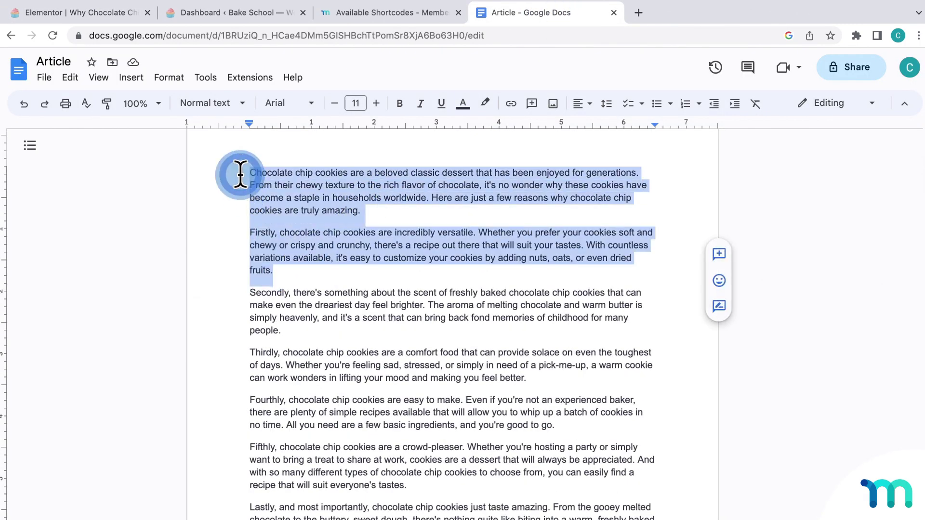
{"action": "left_click", "coordinate": [114, 12]}
{"action": "left_click", "coordinate": [103, 283]}
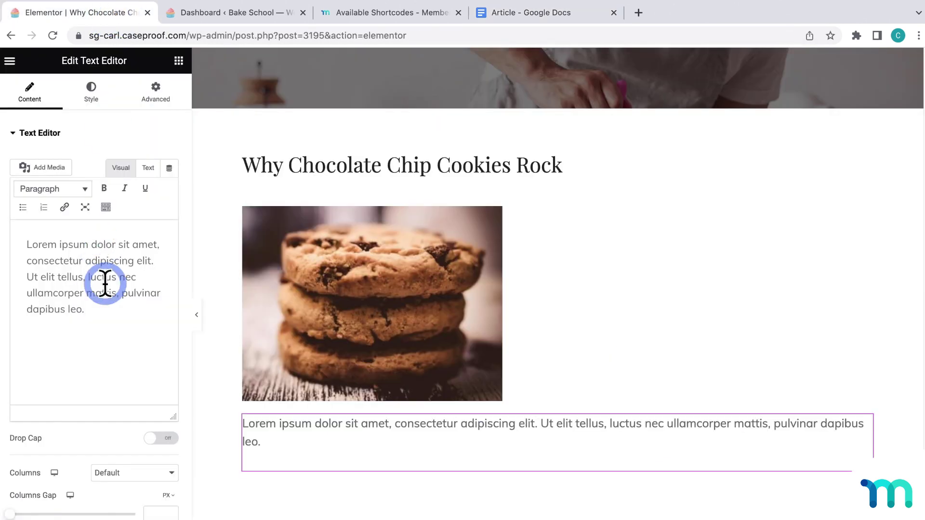
{"action": "key", "text": "ctrl+a"}
{"action": "key", "text": "ctrl+v"}
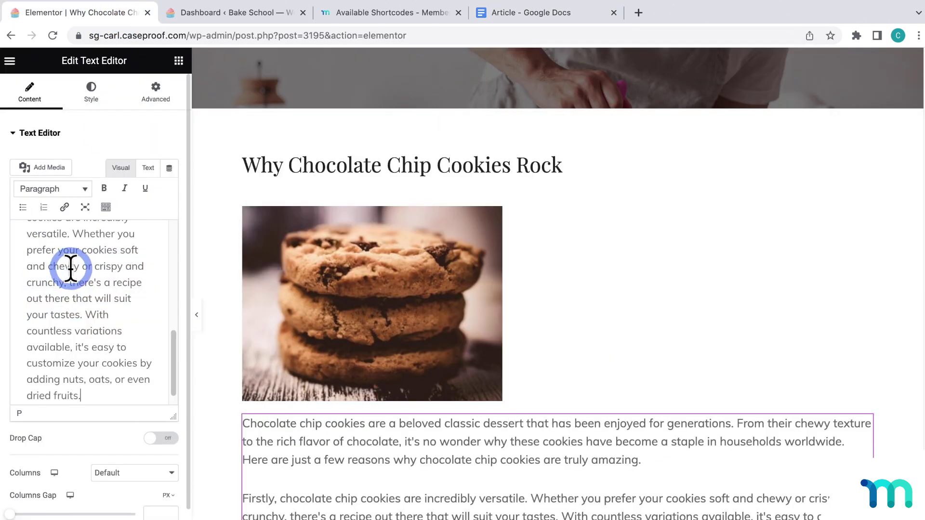
Add a second Container below the first one and place a Text Editor widget inside it
{"action": "left_click", "coordinate": [906, 295]}
{"action": "scroll", "coordinate": [903, 293], "scroll_direction": "down", "scroll_amount": 4}
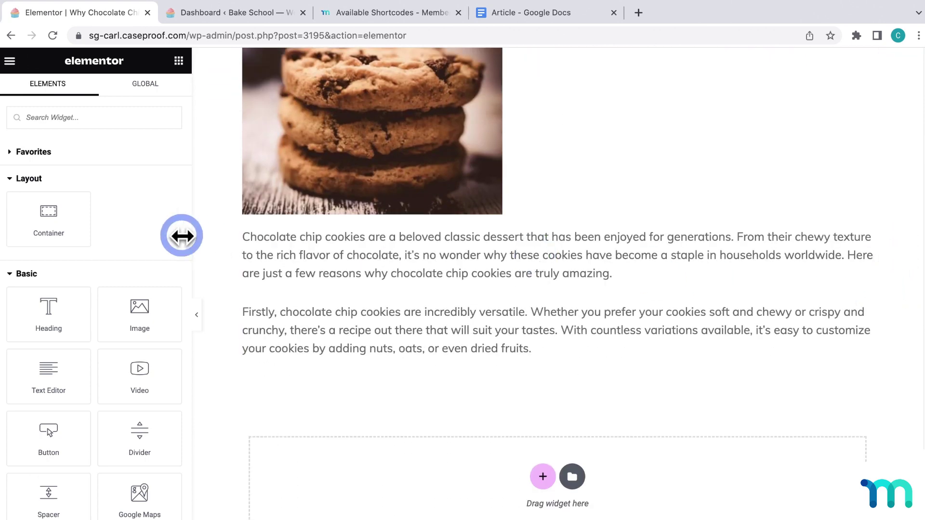
{"action": "left_click_drag", "start_coordinate": [58, 212], "coordinate": [540, 468]}
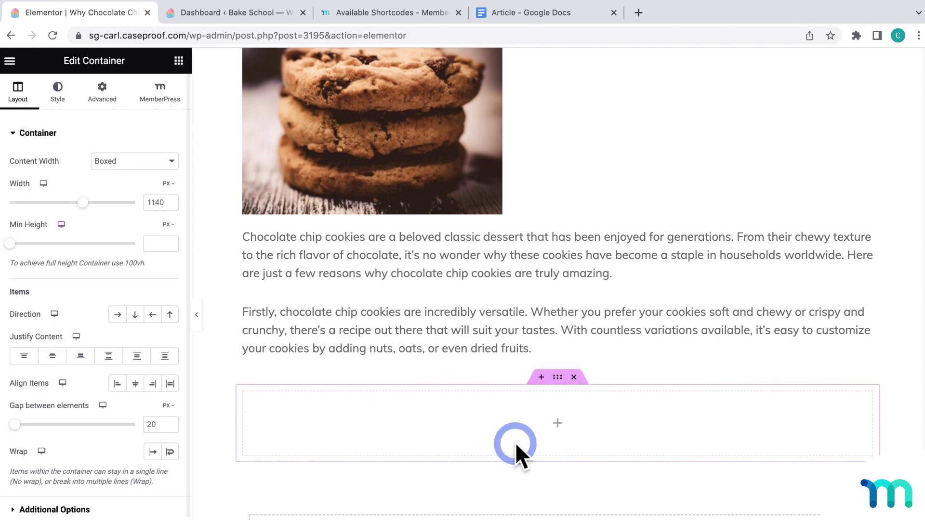
{"action": "left_click", "coordinate": [222, 366]}
{"action": "left_click_drag", "start_coordinate": [62, 374], "coordinate": [438, 420]}
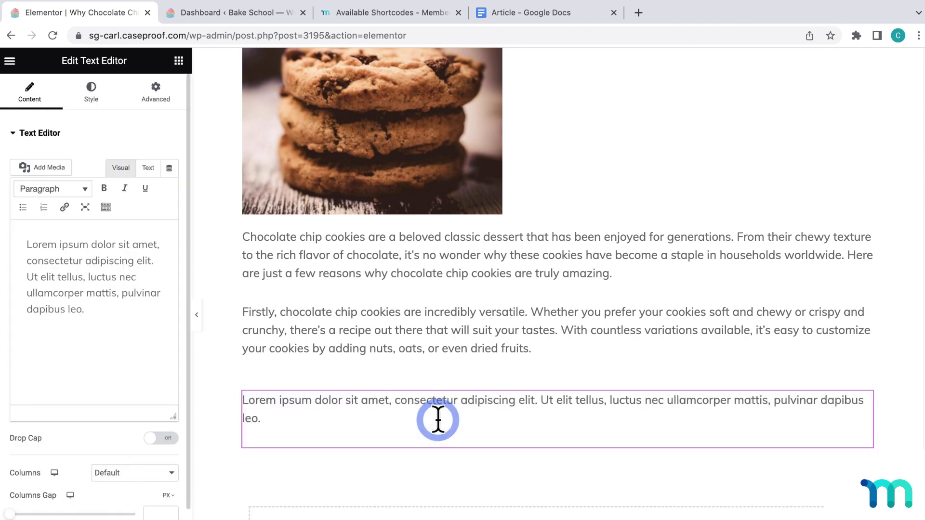
Replace the second container's placeholder text with the remaining Google Docs article paragraphs, from "Secondly" through the conclusion
{"action": "left_click", "coordinate": [541, 12]}
{"action": "left_click_drag", "start_coordinate": [253, 292], "coordinate": [458, 439]}
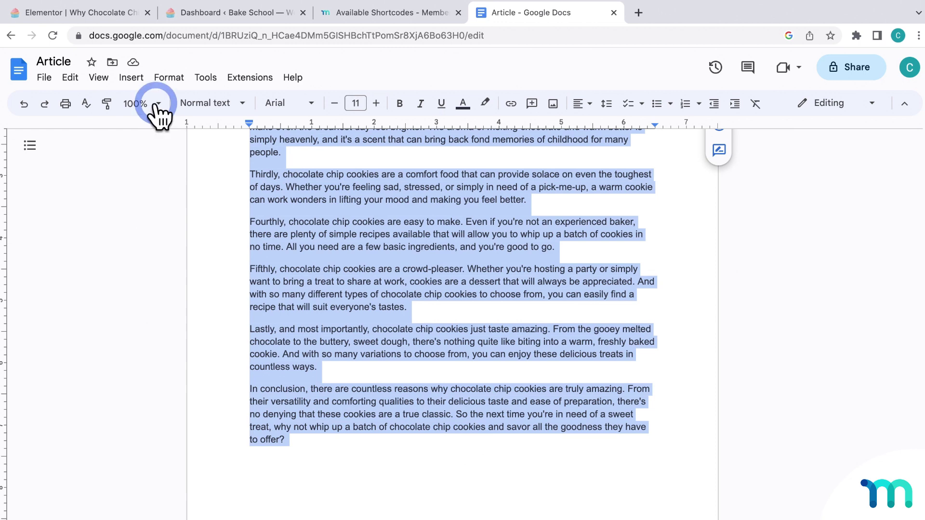
{"action": "left_click", "coordinate": [123, 15]}
{"action": "left_click_drag", "start_coordinate": [103, 309], "coordinate": [24, 239]}
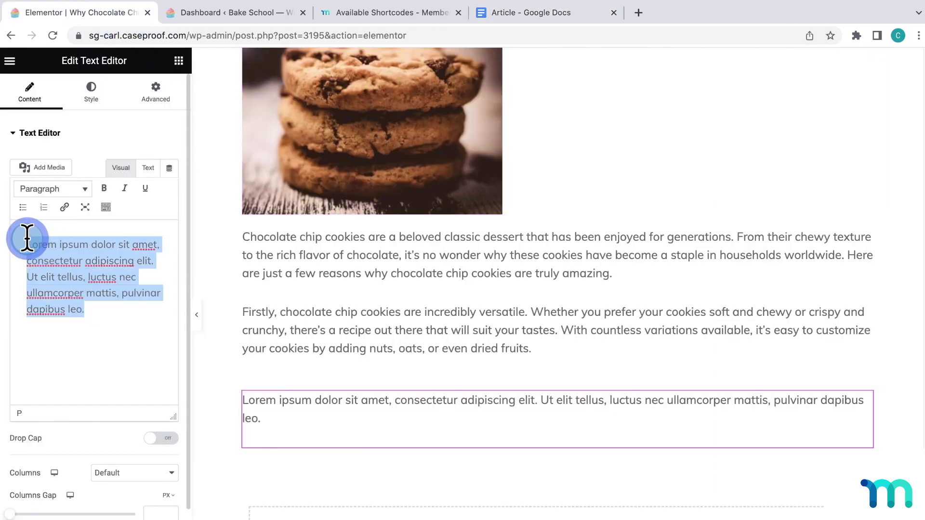
{"action": "key", "text": "super+v"}
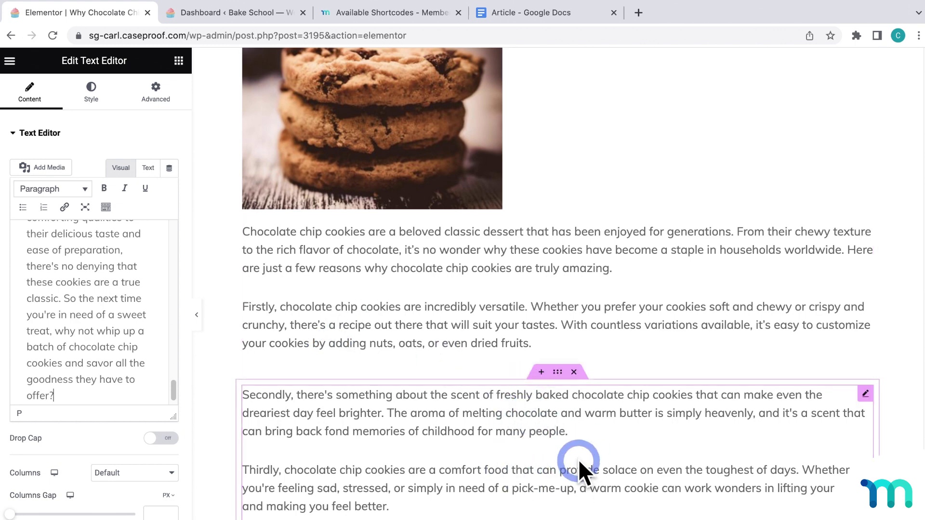
{"action": "scroll", "coordinate": [424, 411], "scroll_direction": "down", "scroll_amount": 1}
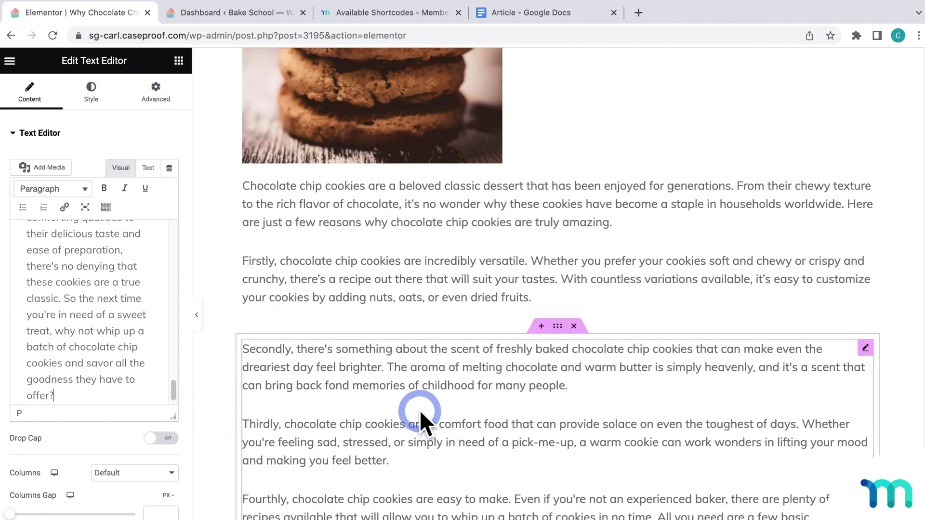
Switch to the WordPress dashboard and start a new rule in MemberPress Rules
{"action": "left_click", "coordinate": [260, 13]}
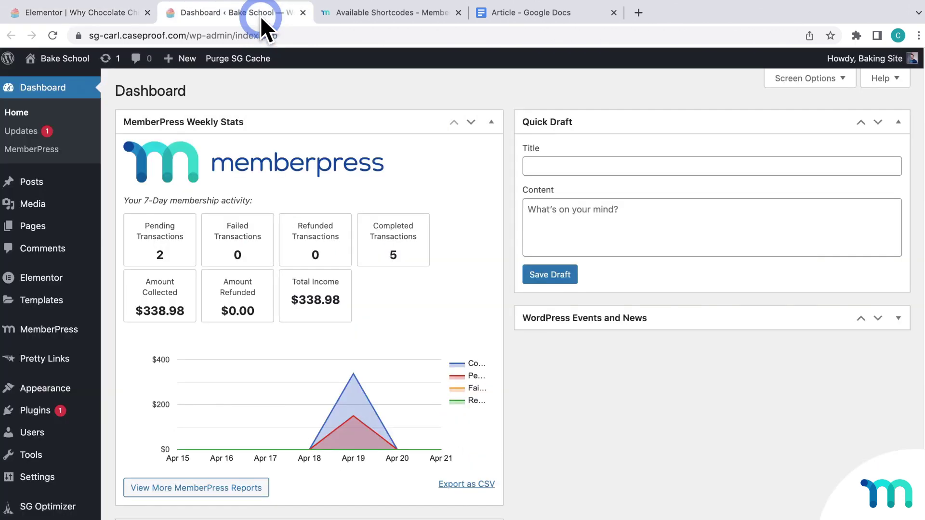
{"action": "mouse_move", "coordinate": [67, 325]}
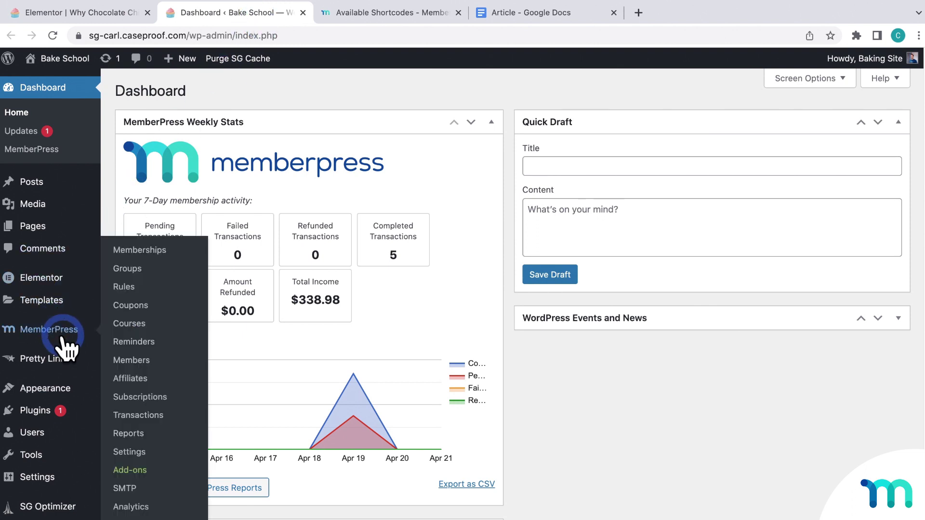
{"action": "left_click", "coordinate": [124, 288]}
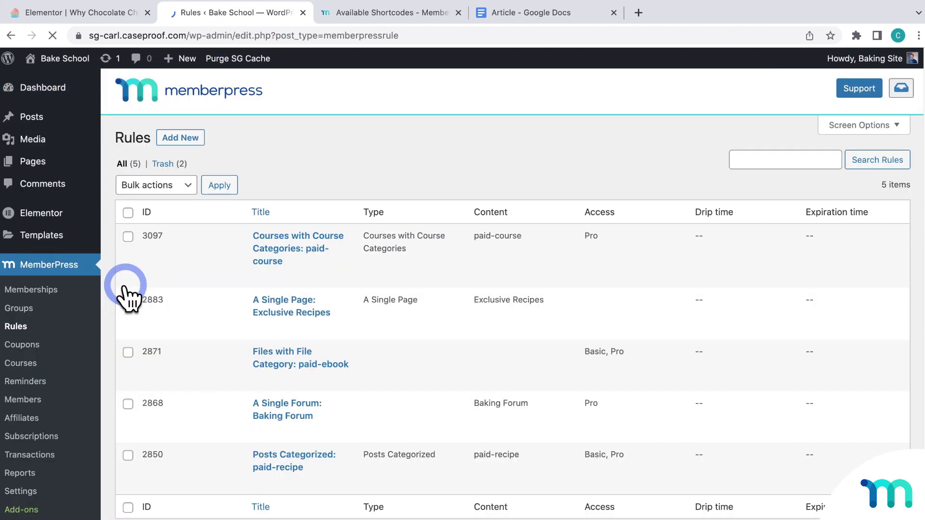
{"action": "left_click", "coordinate": [176, 140]}
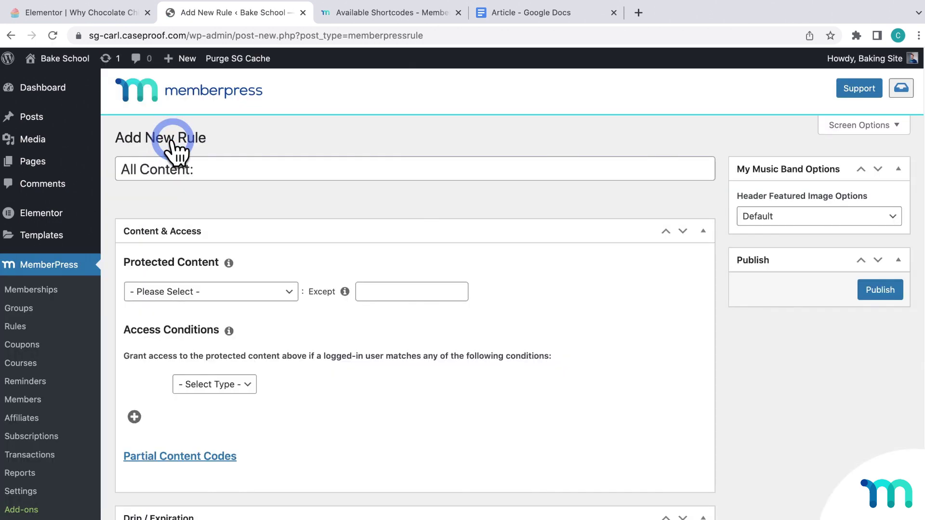
Set the rule's protected content to Partial, grant access to the Unlimited Baking Course membership, and save the rule
{"action": "scroll", "coordinate": [330, 182], "scroll_direction": "down", "scroll_amount": 4}
{"action": "left_click", "coordinate": [290, 83]}
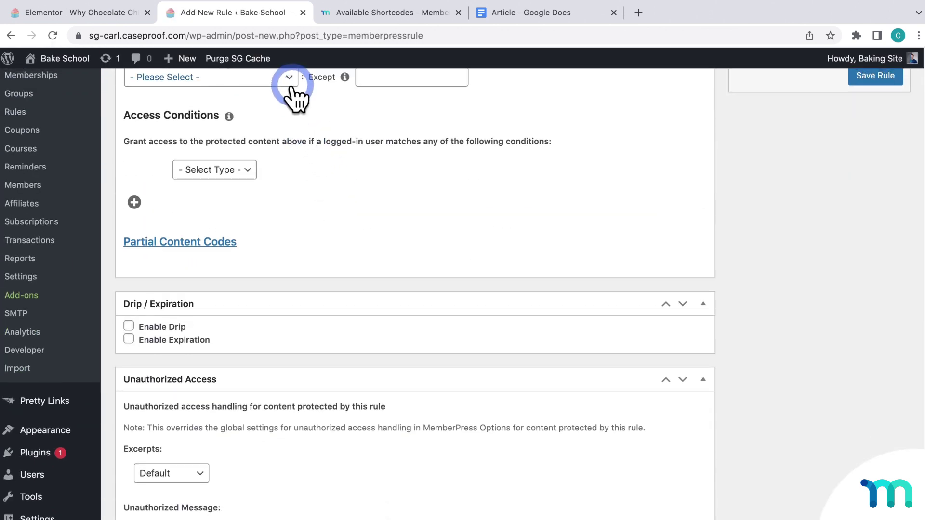
{"action": "left_click", "coordinate": [183, 449]}
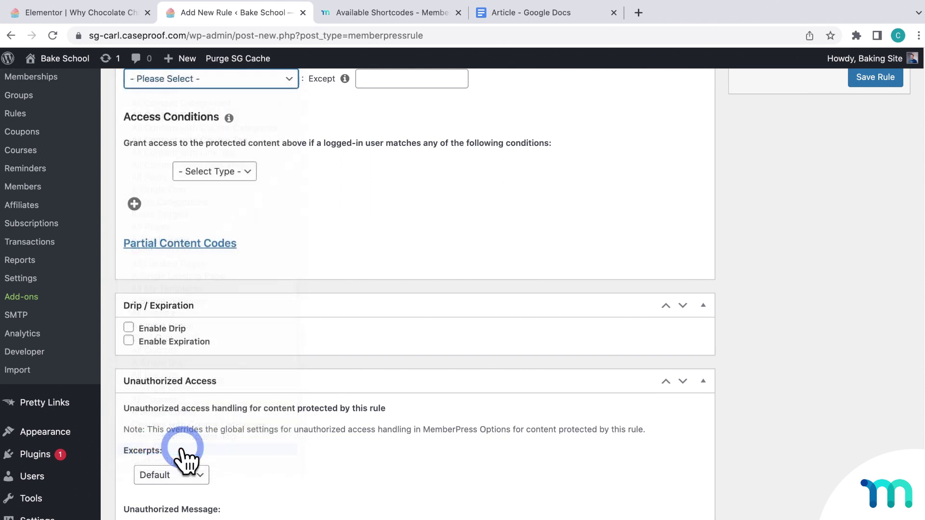
{"action": "left_click", "coordinate": [251, 176]}
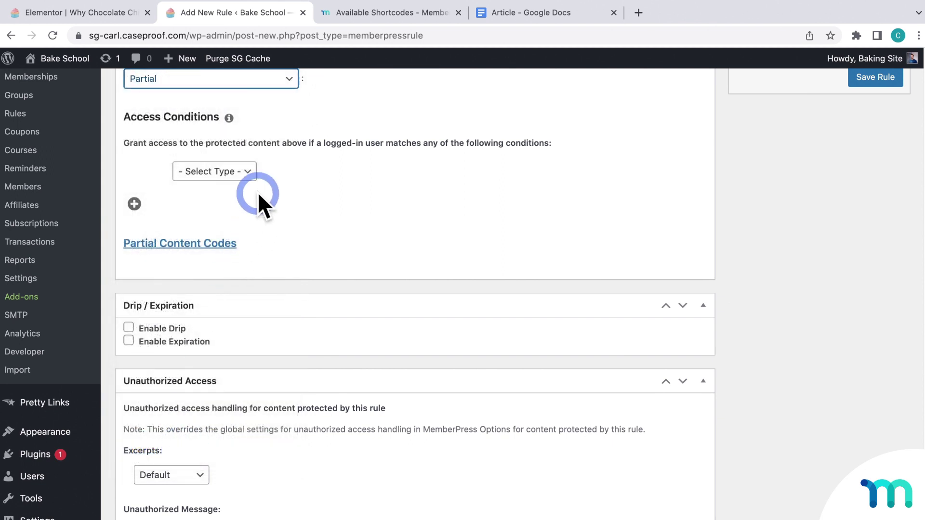
{"action": "left_click", "coordinate": [253, 185]}
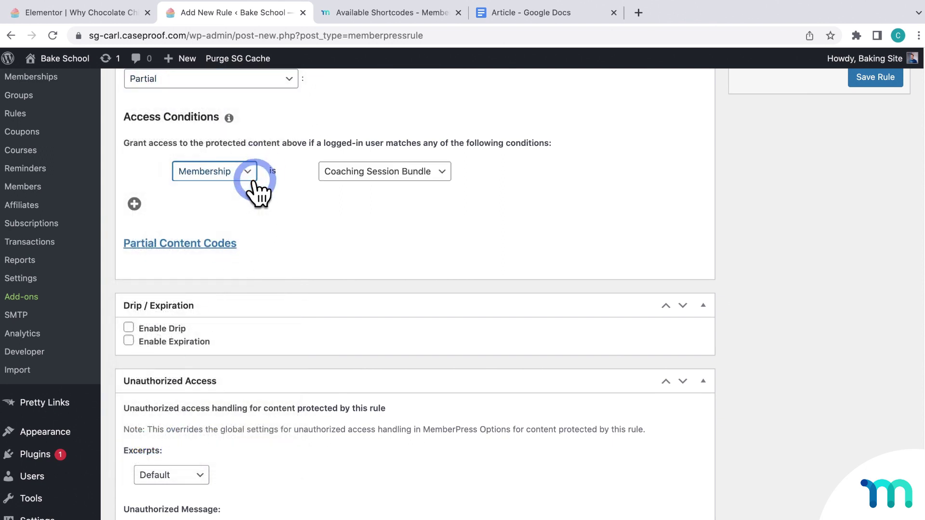
{"action": "left_click", "coordinate": [375, 175]}
{"action": "left_click", "coordinate": [393, 196]}
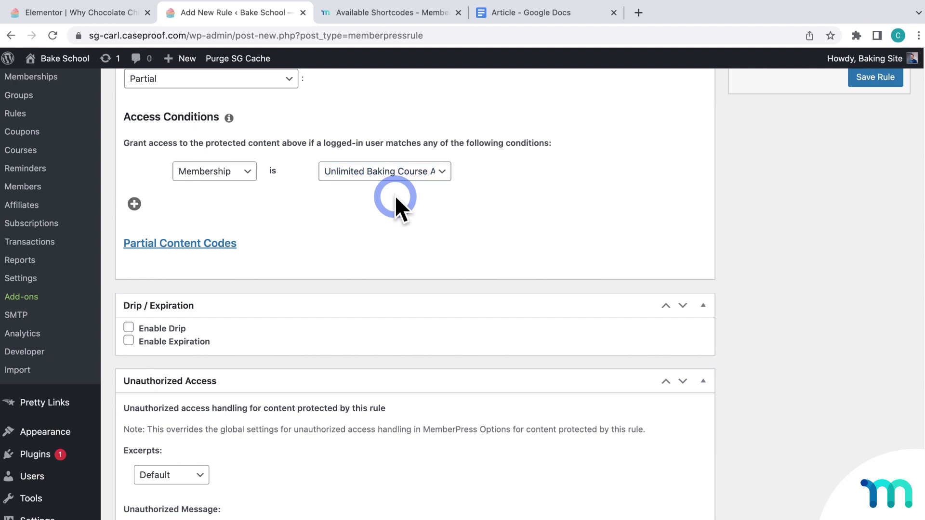
{"action": "scroll", "coordinate": [395, 195], "scroll_direction": "up", "scroll_amount": 1}
{"action": "left_click", "coordinate": [870, 96]}
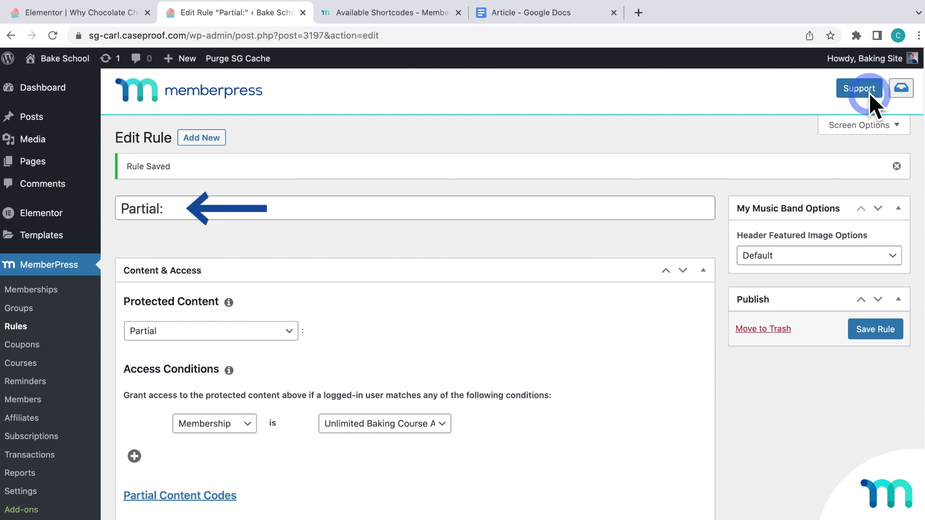
Try adding "Elementor" to the rule title after "Partial:" and erase it again
{"action": "type", "text": "Elem"}
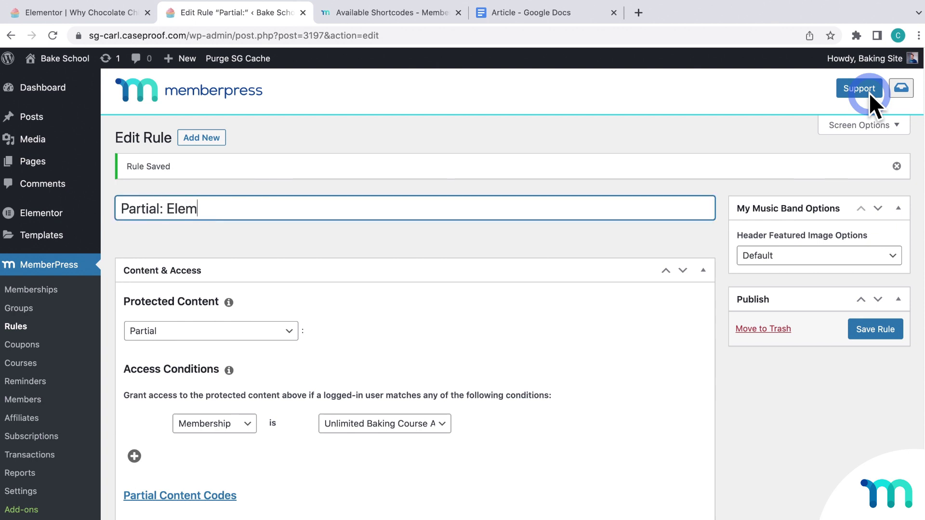
{"action": "type", "text": "entor"}
{"action": "key", "text": "BackSpace"}
{"action": "key", "text": "BackSpace"}
{"action": "key", "text": "BackSpace"}
{"action": "key", "text": "BackSpace"}
{"action": "key", "text": "BackSpace"}
{"action": "key", "text": "BackSpace"}
{"action": "key", "text": "BackSpace"}
{"action": "key", "text": "BackSpace"}
{"action": "key", "text": "BackSpace"}
Try "Partial: Members Only Article" as the rule title and erase the added words
{"action": "type", "text": "Members Only Article"}
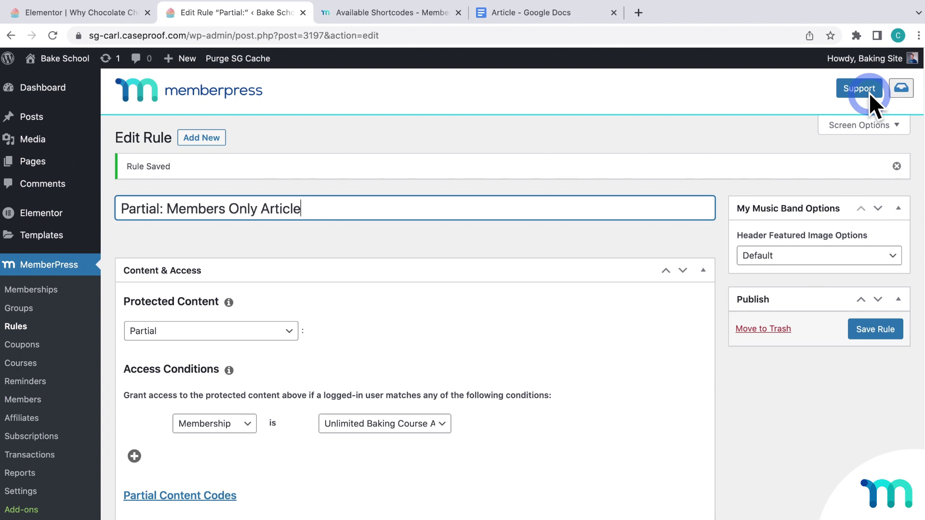
{"action": "key", "text": "BackSpace"}
{"action": "key", "text": "BackSpace"}
{"action": "key", "text": "BackSpace"}
{"action": "key", "text": "BackSpace"}
{"action": "key", "text": "BackSpace"}
{"action": "key", "text": "BackSpace"}
{"action": "key", "text": "BackSpace"}
{"action": "key", "text": "BackSpace"}
{"action": "key", "text": "BackSpace"}
{"action": "key", "text": "BackSpace"}
{"action": "key", "text": "BackSpace"}
{"action": "key", "text": "BackSpace"}
{"action": "key", "text": "BackSpace"}
{"action": "key", "text": "BackSpace"}
{"action": "key", "text": "BackSpace"}
{"action": "key", "text": "BackSpace"}
{"action": "key", "text": "BackSpace"}
{"action": "key", "text": "BackSpace"}
{"action": "key", "text": "BackSpace"}
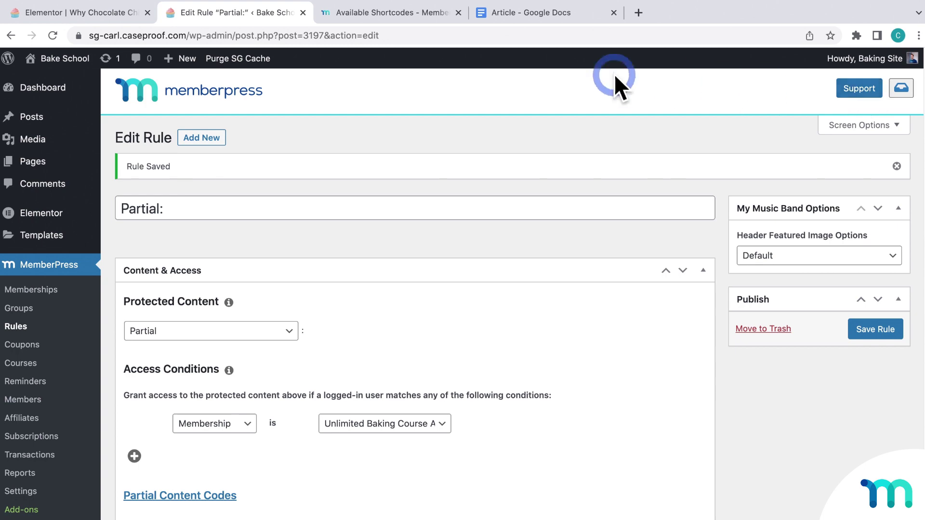
Return to the Elementor post and restrict the second container with the "Partial:" MemberPress rule, leaving the unauthorized content at Default
{"action": "left_click", "coordinate": [132, 12]}
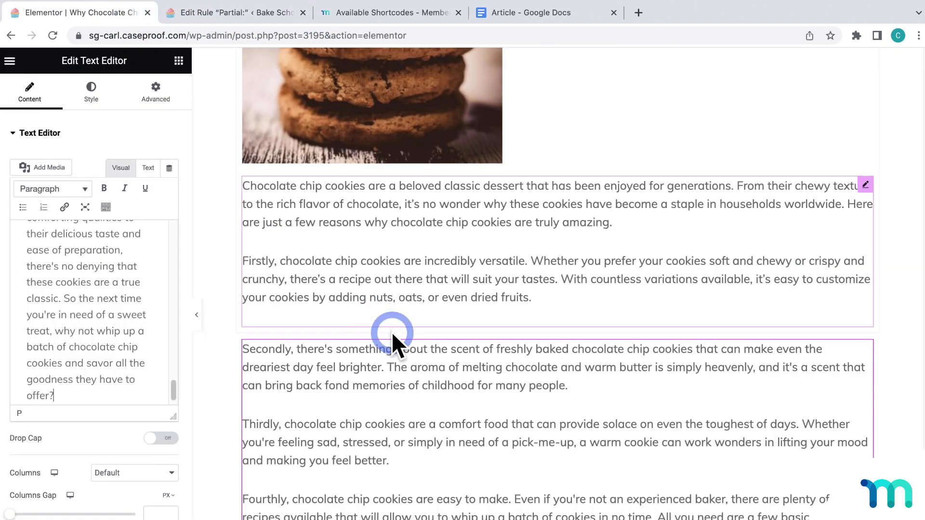
{"action": "left_click", "coordinate": [558, 326]}
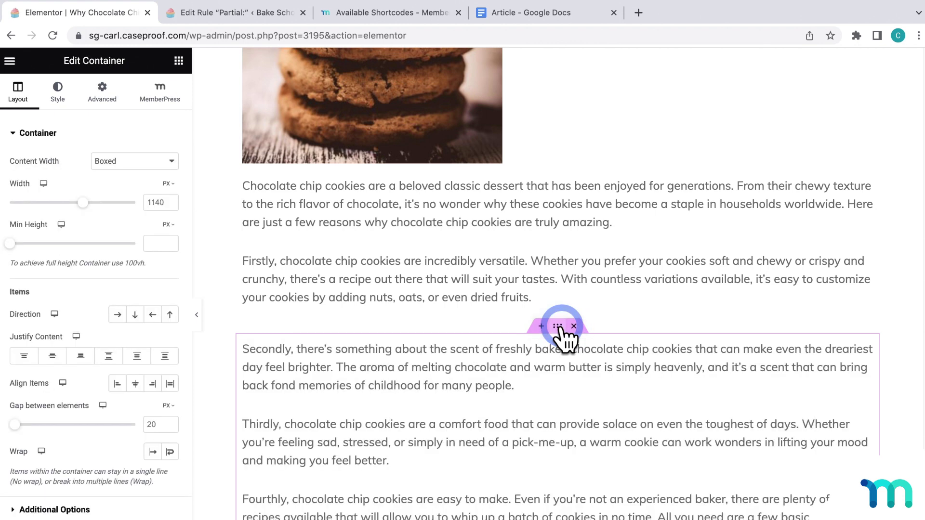
{"action": "left_click", "coordinate": [161, 96]}
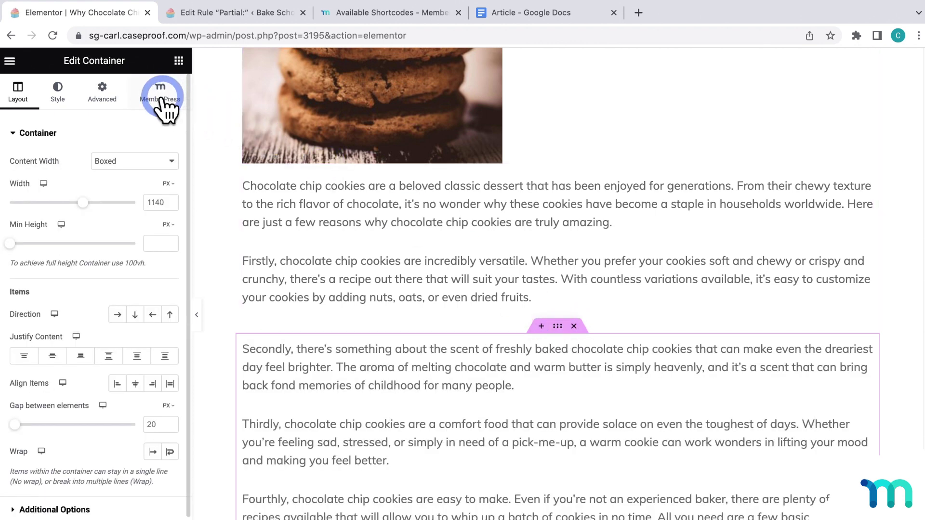
{"action": "left_click", "coordinate": [161, 97]}
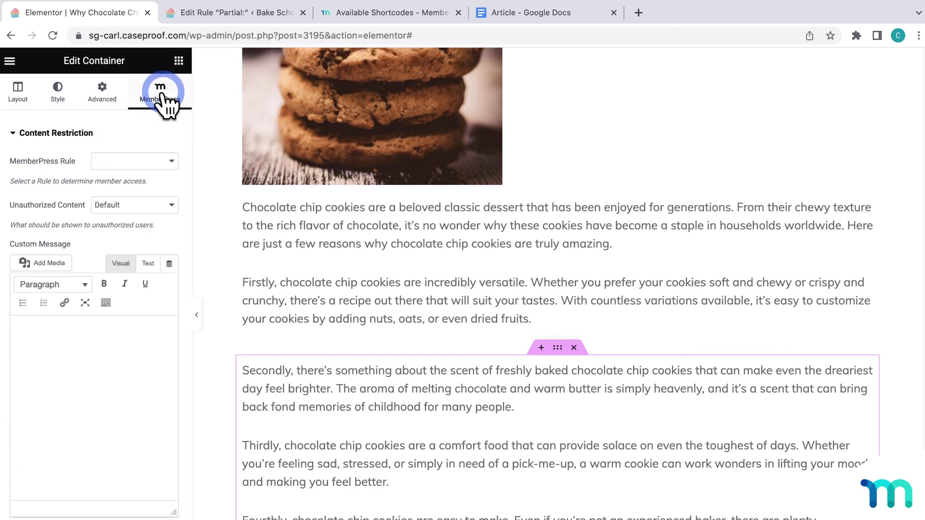
{"action": "left_click", "coordinate": [169, 161]}
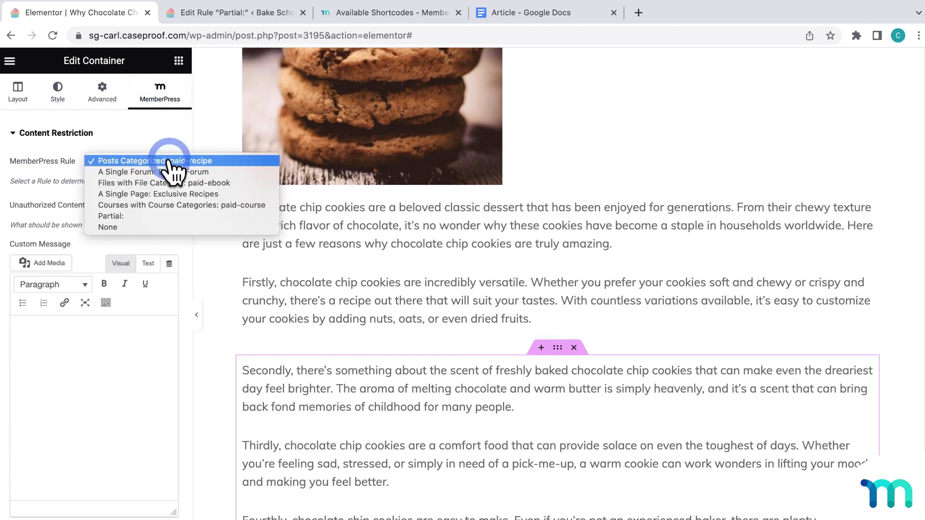
{"action": "left_click", "coordinate": [163, 217]}
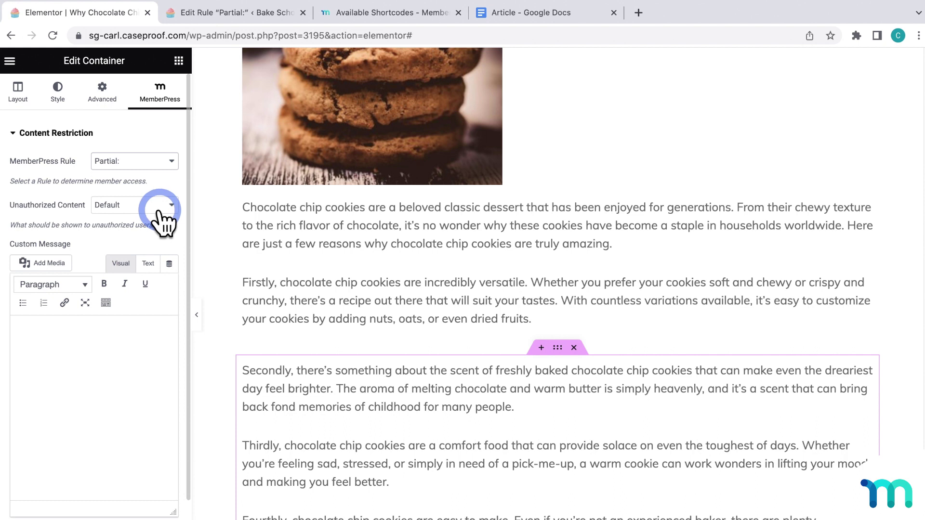
{"action": "left_click", "coordinate": [167, 207]}
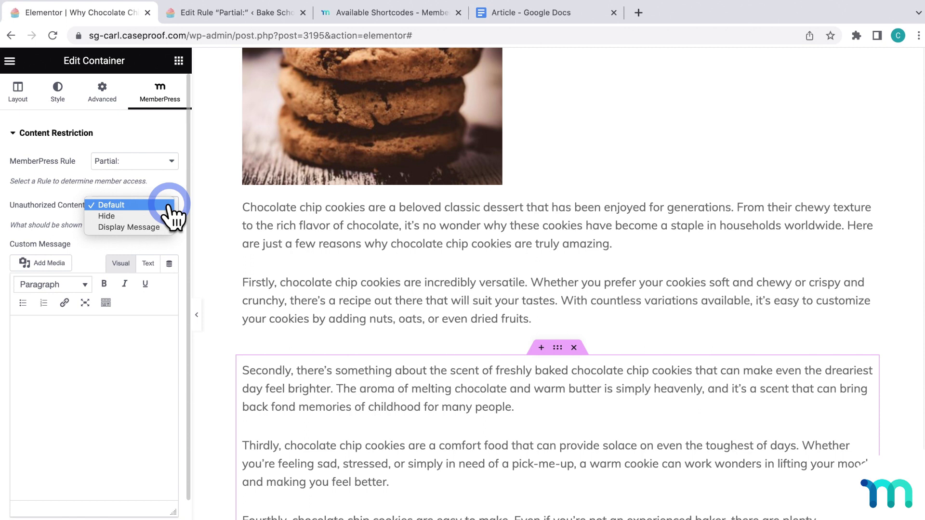
{"action": "left_click", "coordinate": [169, 206]}
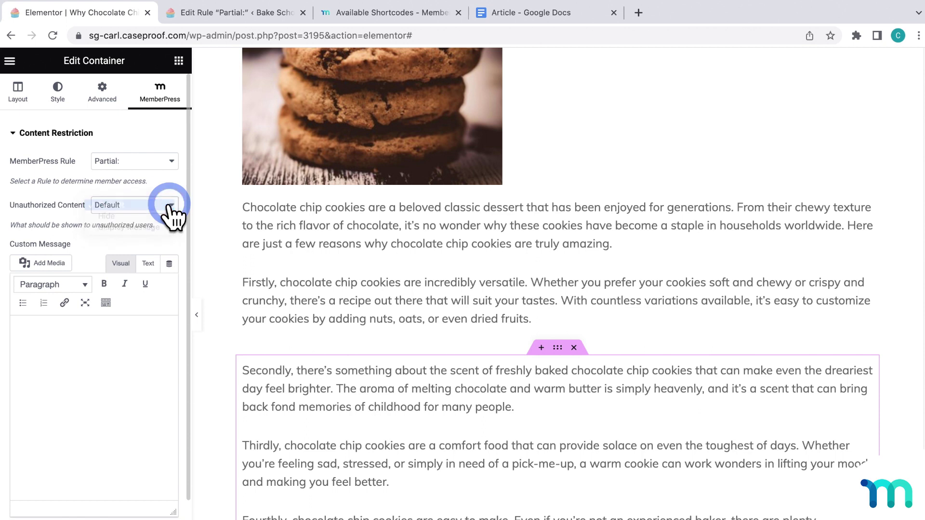
Examine the Default Unauthorized Message in the Pages section of the MemberPress settings
{"action": "left_click", "coordinate": [219, 15]}
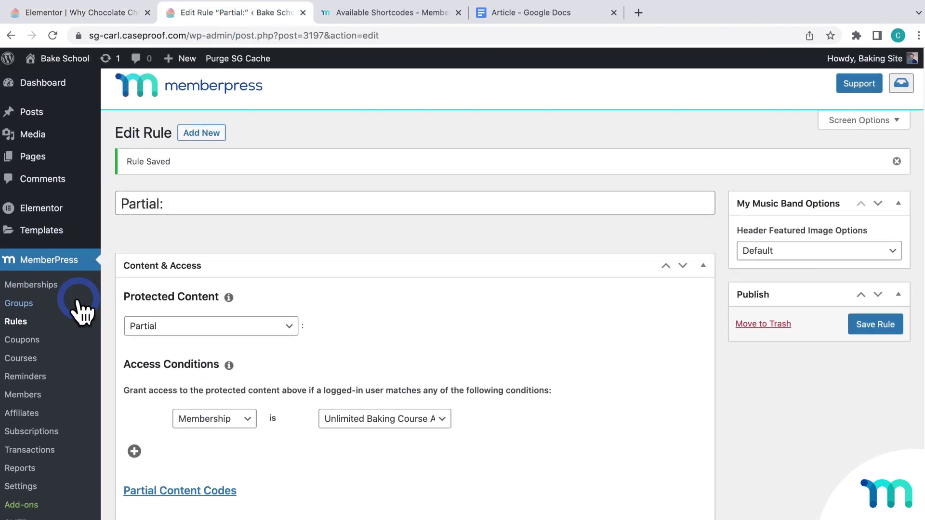
{"action": "scroll", "coordinate": [78, 310], "scroll_direction": "down", "scroll_amount": 3}
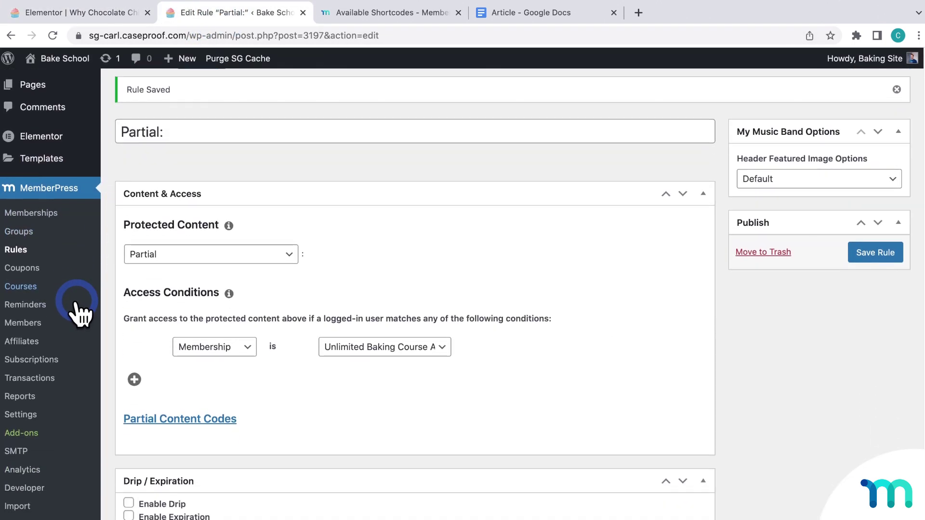
{"action": "left_click", "coordinate": [26, 414]}
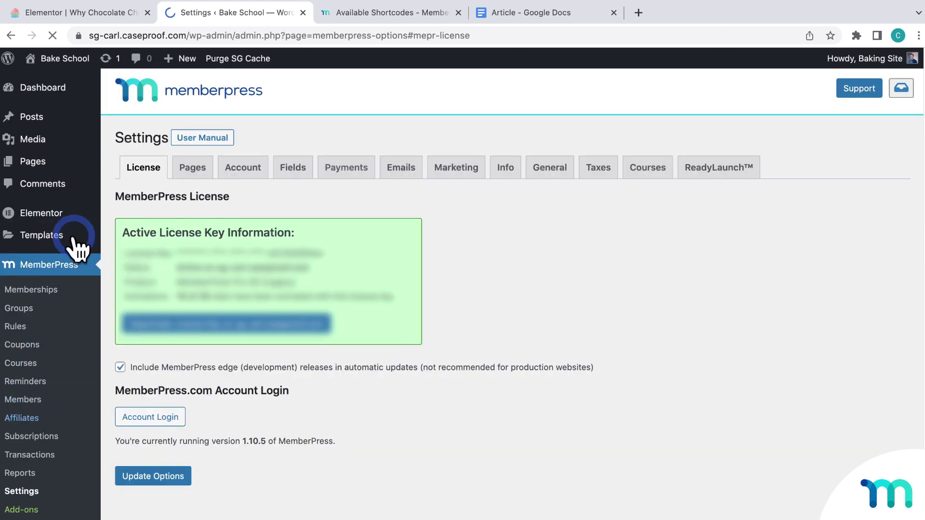
{"action": "left_click", "coordinate": [192, 169]}
{"action": "scroll", "coordinate": [192, 174], "scroll_direction": "down", "scroll_amount": 5}
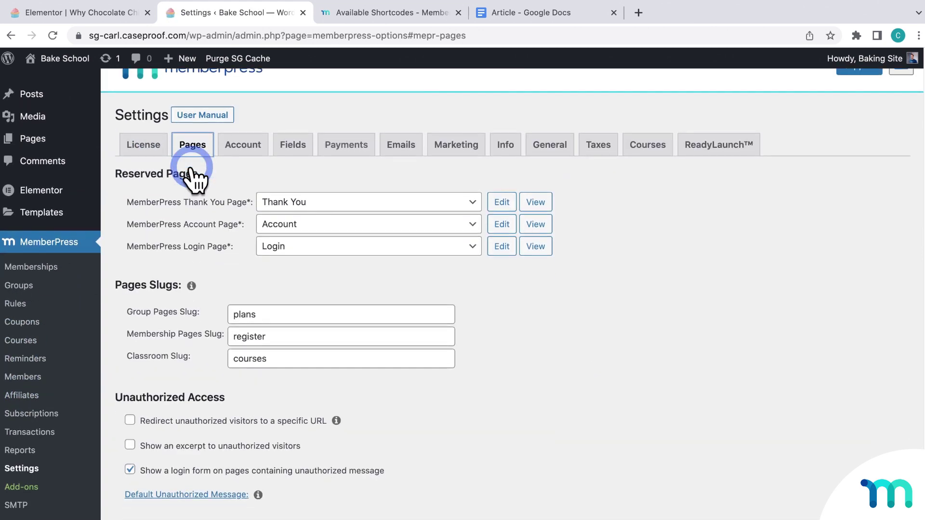
{"action": "left_click", "coordinate": [208, 358]}
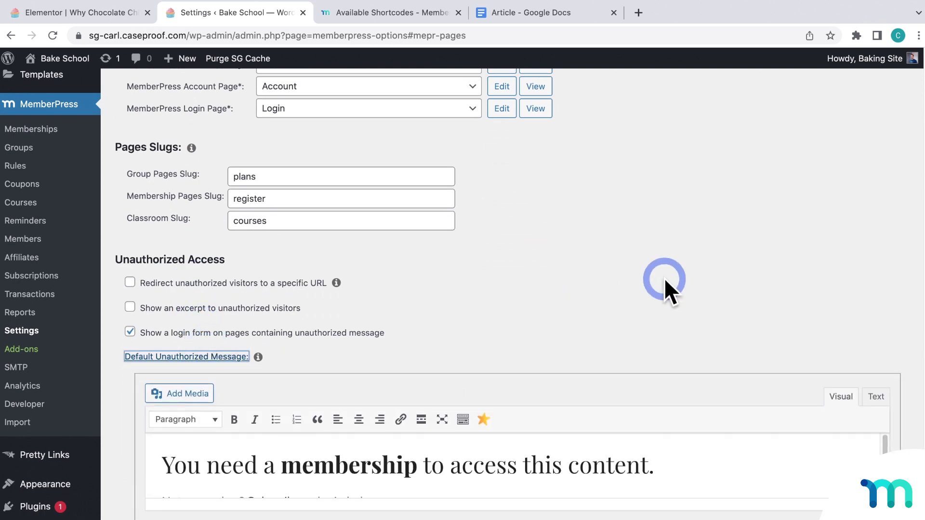
{"action": "scroll", "coordinate": [665, 289], "scroll_direction": "down", "scroll_amount": 2}
{"action": "left_click_drag", "start_coordinate": [878, 437], "coordinate": [878, 518]}
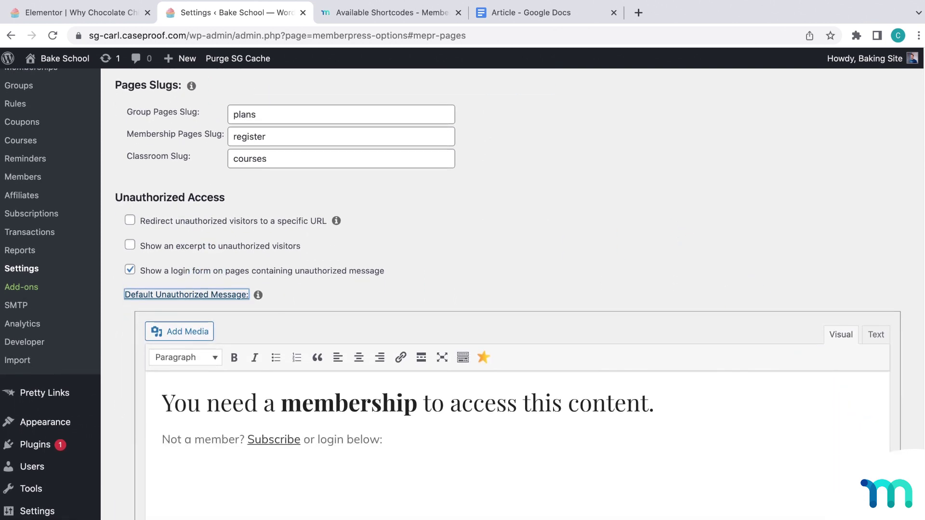
{"action": "scroll", "coordinate": [608, 215], "scroll_direction": "down", "scroll_amount": 2}
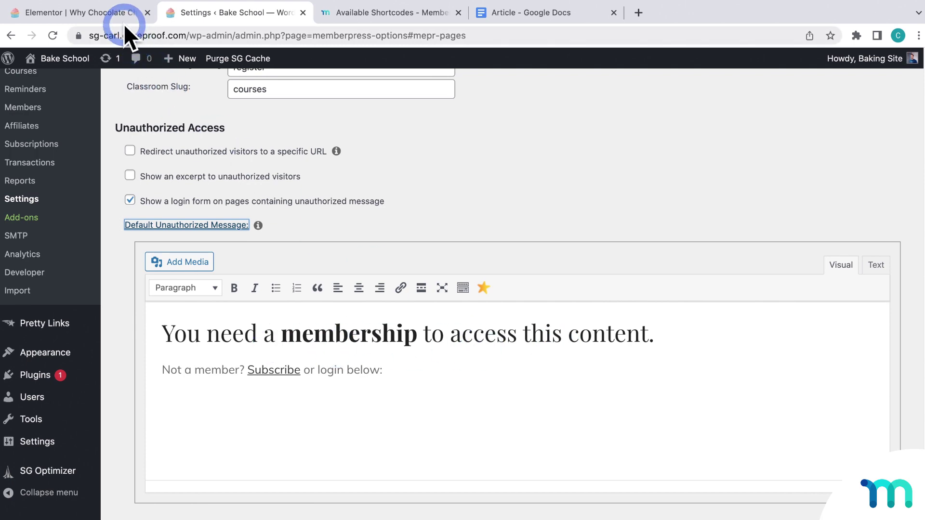
Switch back to the Elementor post and set the second container's unauthorized content to Hide
{"action": "left_click", "coordinate": [117, 12]}
{"action": "left_click", "coordinate": [169, 204]}
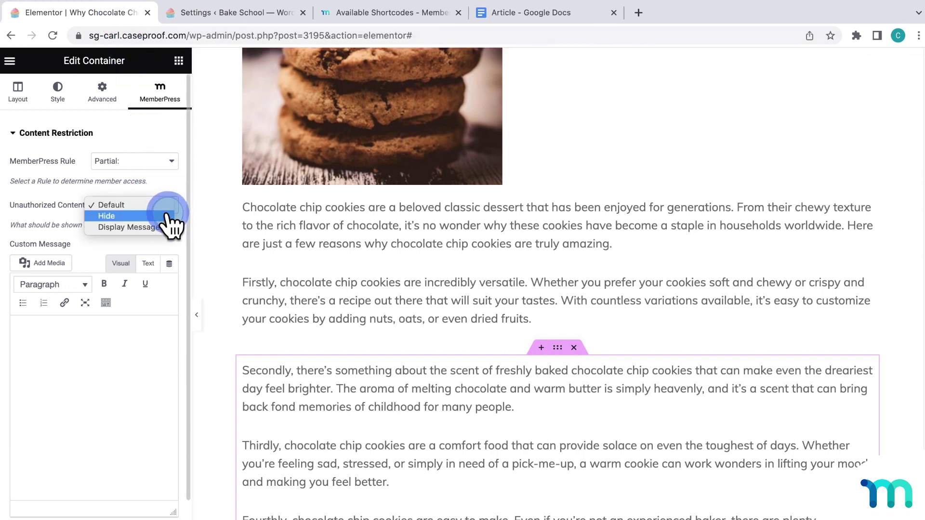
{"action": "left_click", "coordinate": [168, 216]}
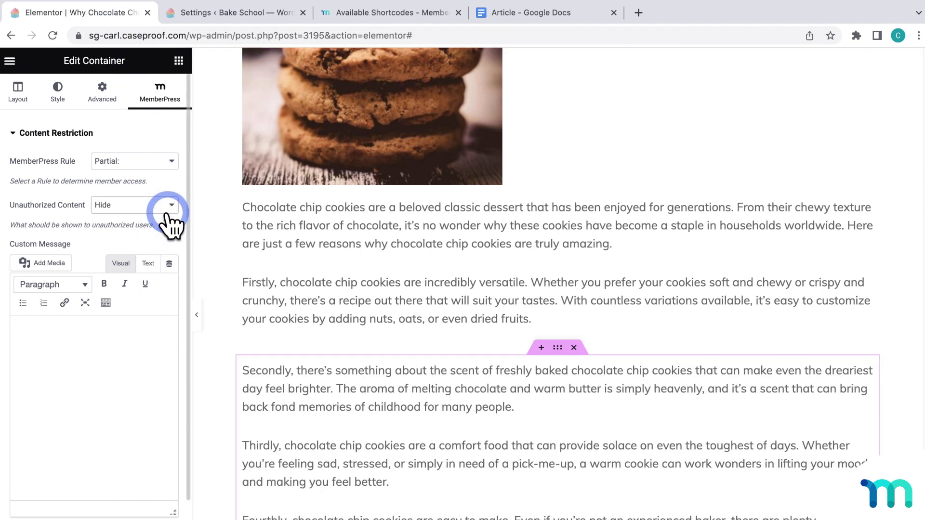
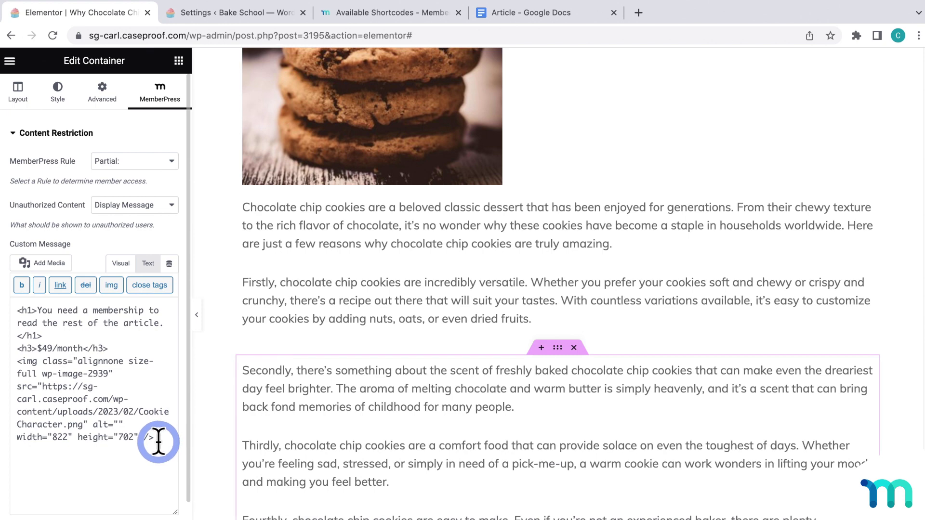
Add a BUY NOW button with background #8224e3, white text and 20px padding to the custom message's HTML, linked to the Unlimited Baking Course Access membership
{"action": "type", "text": "<button style=\"background: #8224e3; color: white; padding: 20px; border: none; cursor: pointer;\">BUY NOW</button>"}
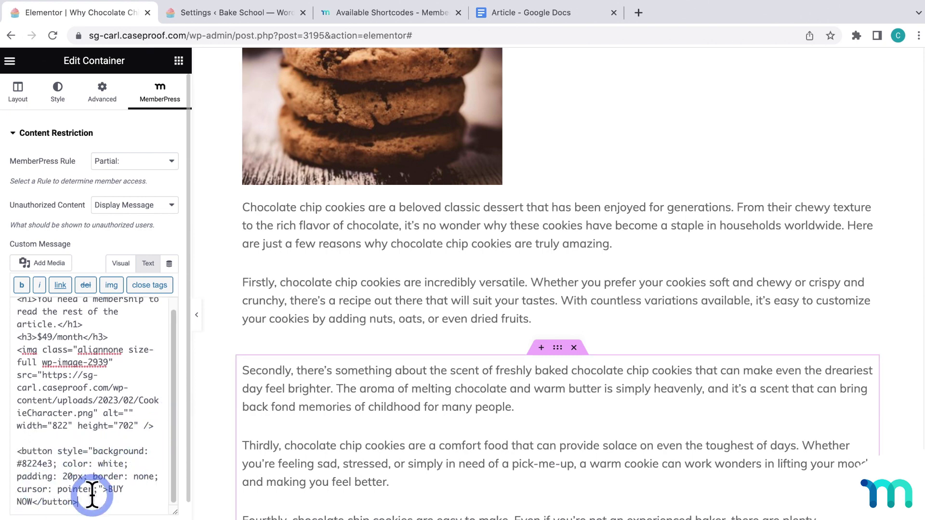
{"action": "left_click_drag", "start_coordinate": [79, 501], "coordinate": [18, 451]}
{"action": "left_click", "coordinate": [68, 285]}
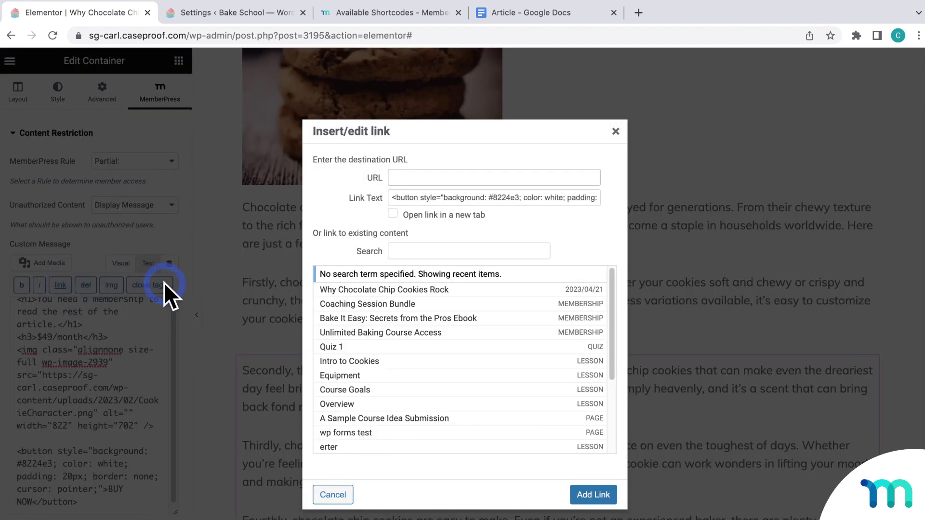
{"action": "left_click", "coordinate": [436, 332]}
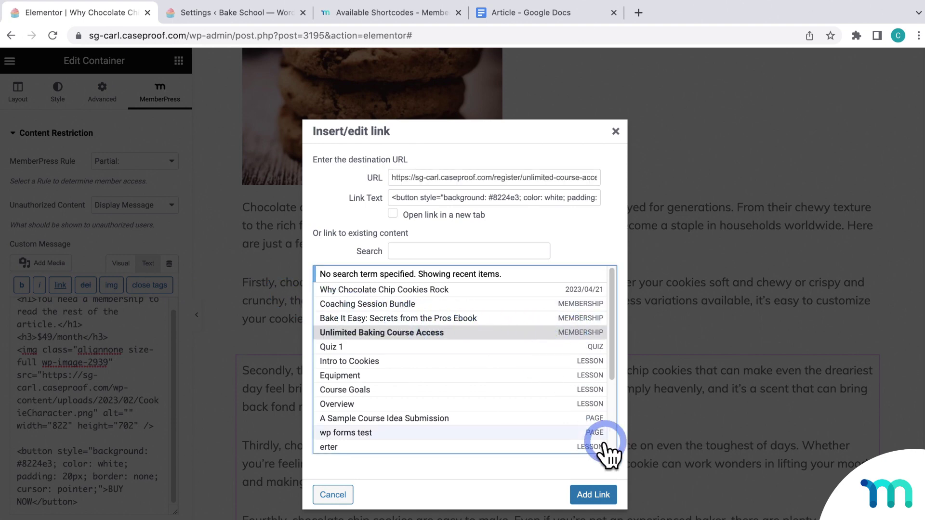
{"action": "left_click", "coordinate": [602, 495]}
{"action": "left_click", "coordinate": [102, 90]}
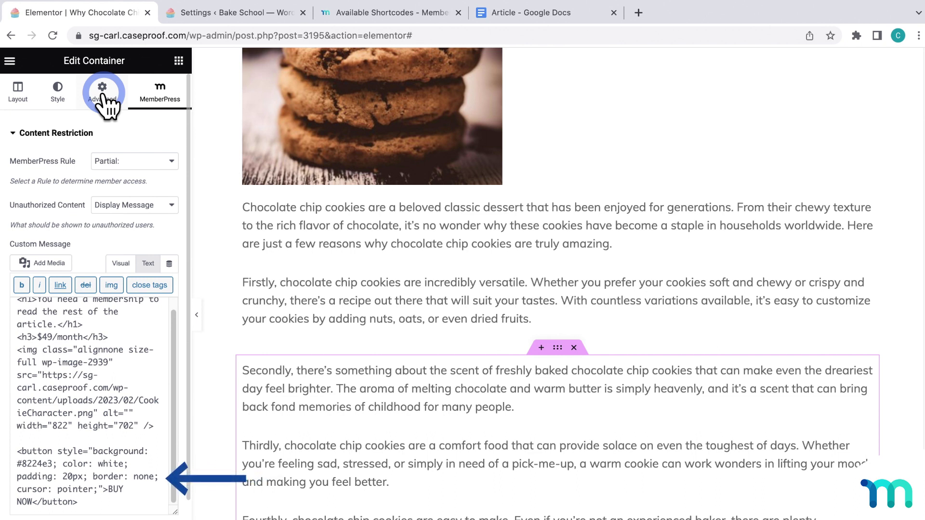
Make room below the button code and copy [mepr-login-form use_redirect="true"] from the MemberPress Available Shortcodes documentation page
{"action": "left_click", "coordinate": [112, 500]}
{"action": "key", "text": "Return"}
{"action": "key", "text": "Return"}
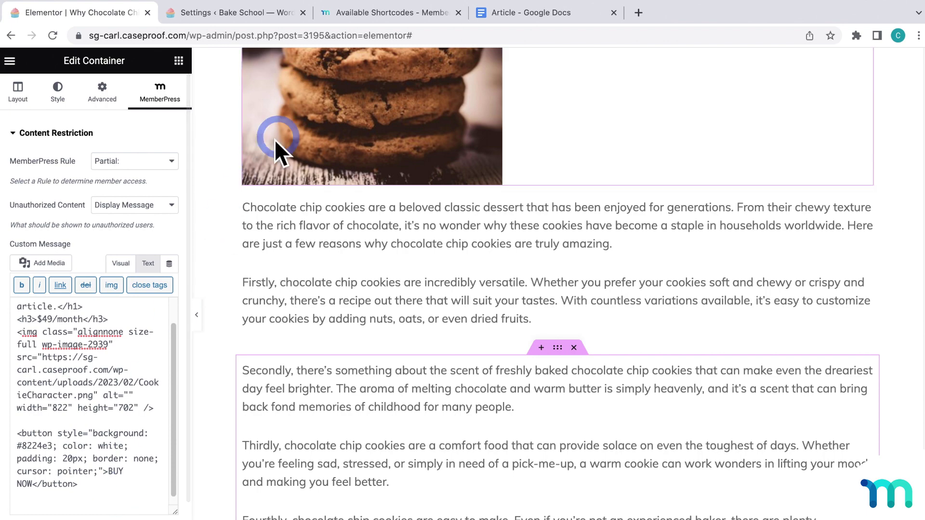
{"action": "left_click", "coordinate": [386, 11]}
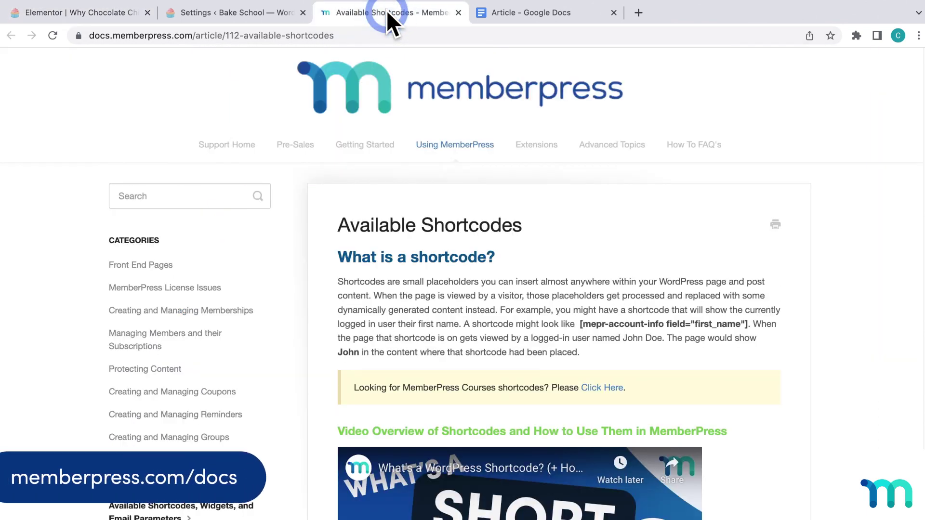
{"action": "left_click", "coordinate": [521, 175]}
{"action": "scroll", "coordinate": [574, 207], "scroll_direction": "down", "scroll_amount": 15}
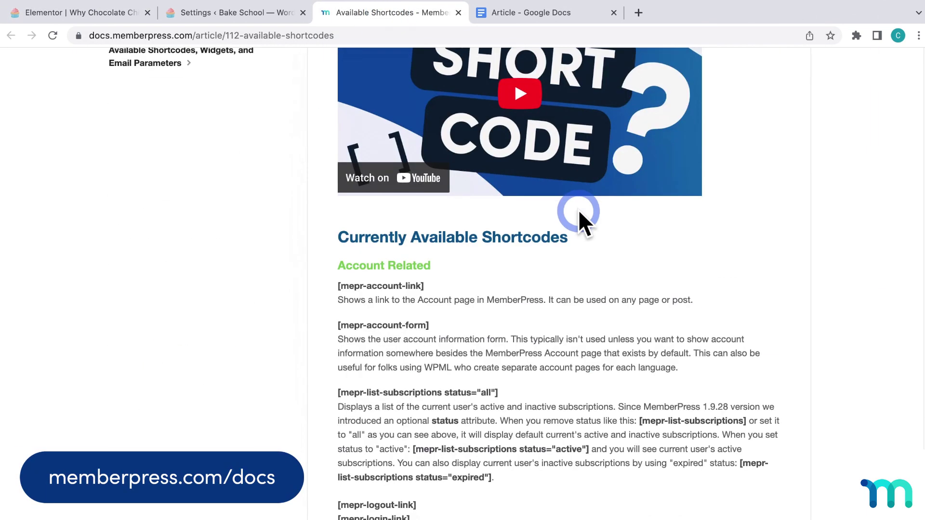
{"action": "left_click_drag", "start_coordinate": [516, 309], "coordinate": [341, 310]}
{"action": "right_click", "coordinate": [344, 310]}
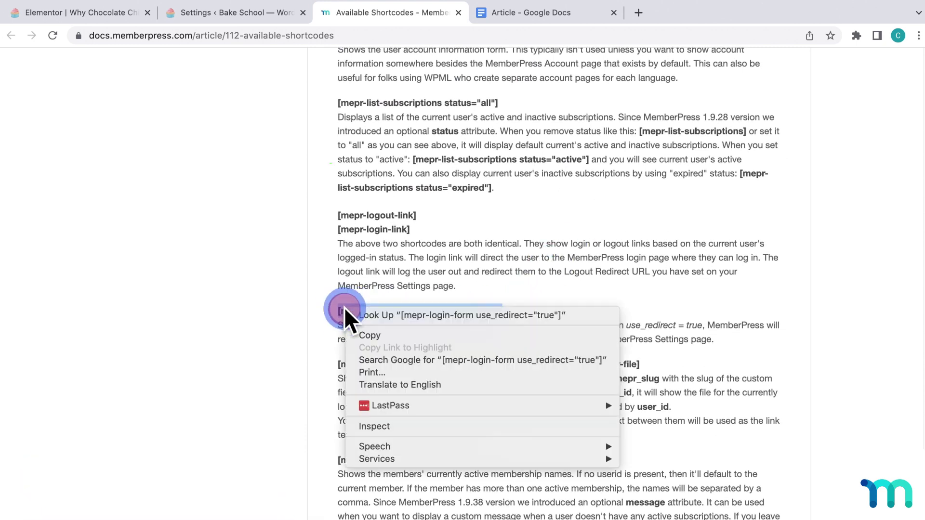
{"action": "left_click", "coordinate": [370, 333]}
Paste the login form shortcode below the button code in Elementor and insert <br><br> between them
{"action": "left_click", "coordinate": [126, 13]}
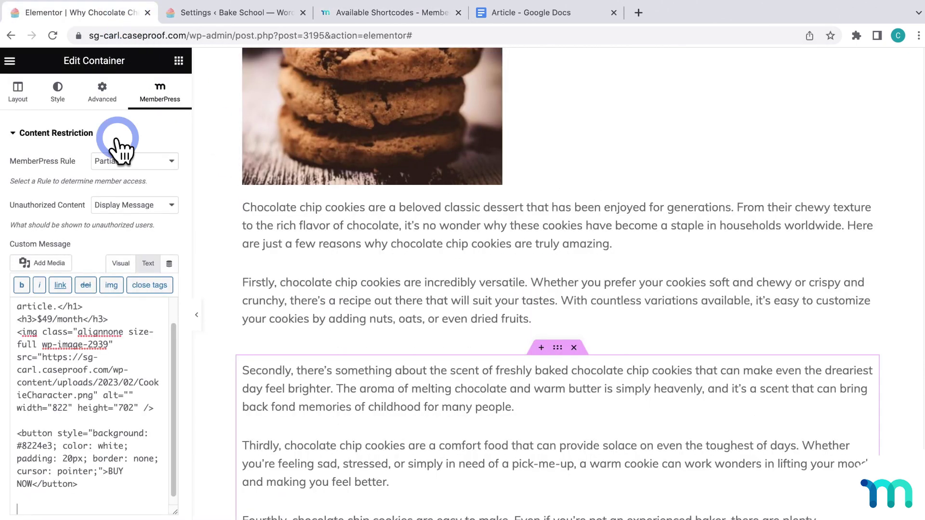
{"action": "left_click", "coordinate": [71, 504]}
{"action": "key", "text": "ctrl+v"}
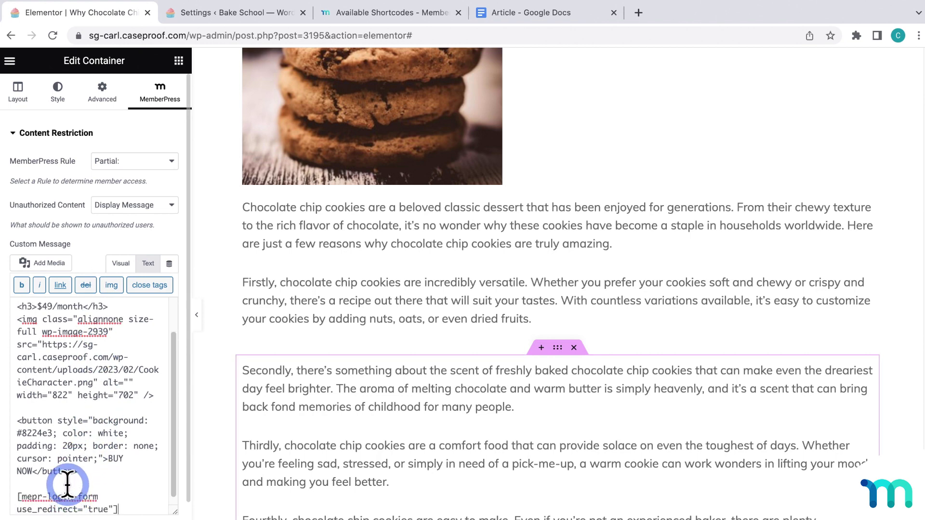
{"action": "type", "text": "b"}
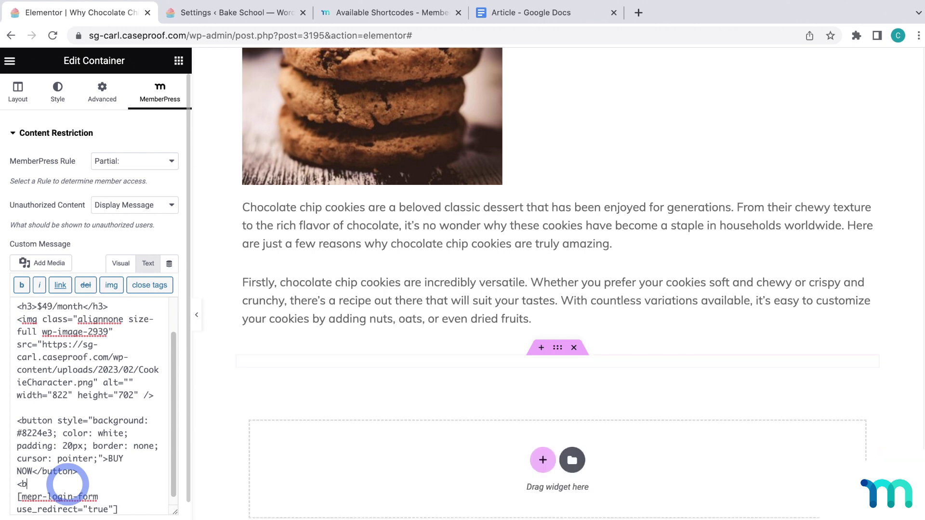
{"action": "type", "text": "r><br>"}
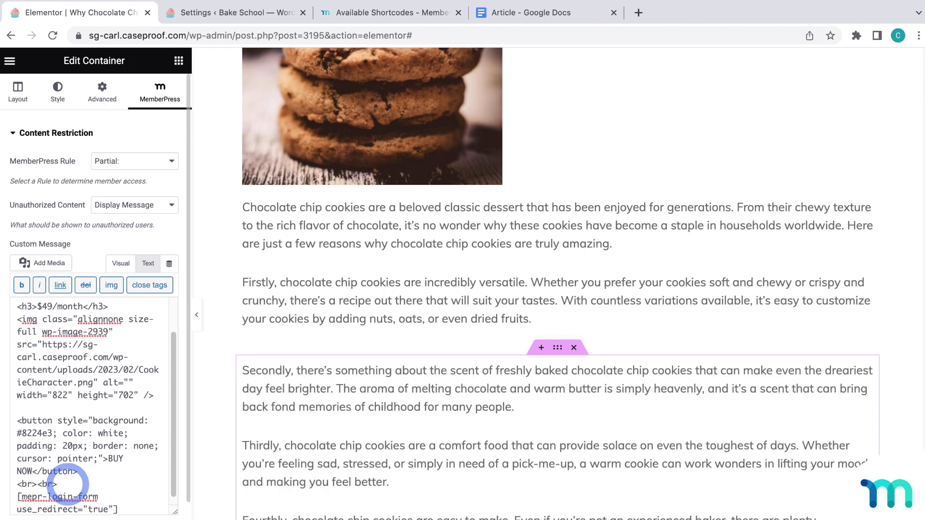
{"action": "scroll", "coordinate": [83, 477], "scroll_direction": "down", "scroll_amount": 1}
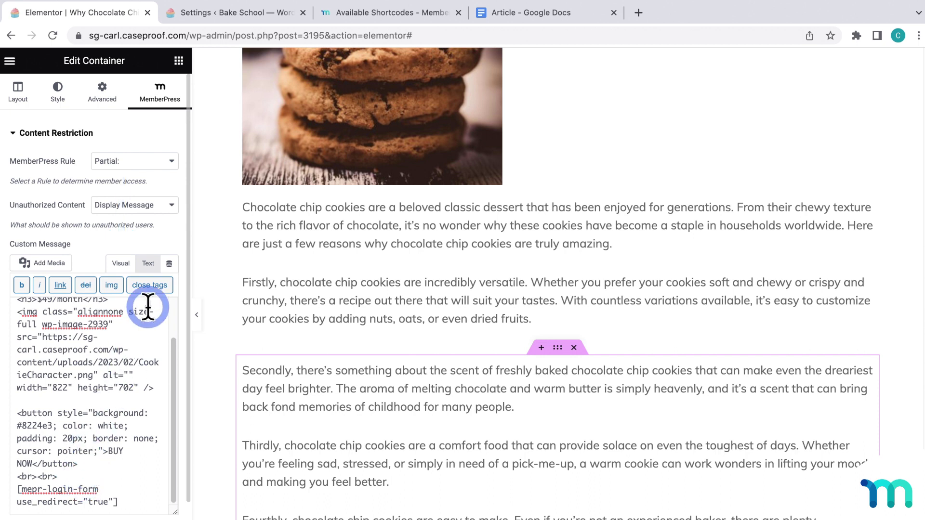
Keep Display Message as the unauthorized content and review the custom message in its visual view
{"action": "left_click", "coordinate": [172, 206]}
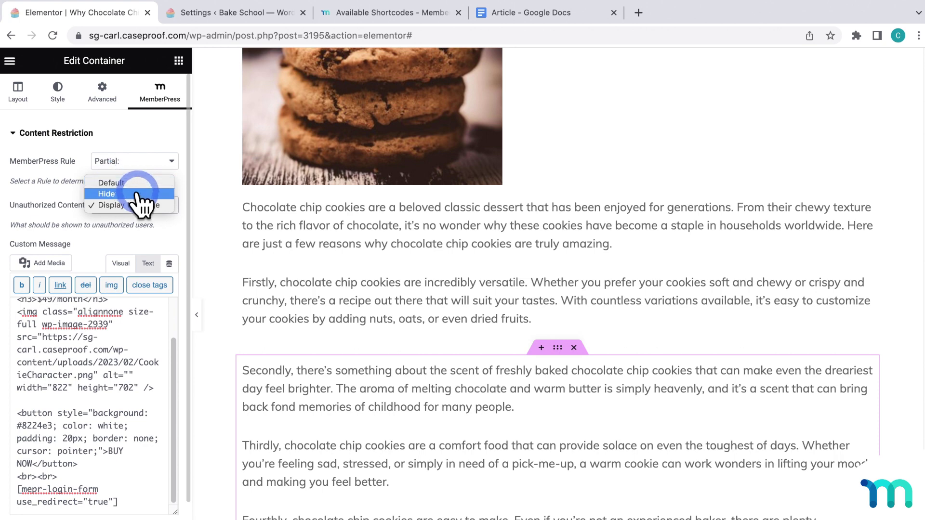
{"action": "left_click", "coordinate": [155, 208]}
{"action": "left_click", "coordinate": [123, 267]}
{"action": "scroll", "coordinate": [144, 355], "scroll_direction": "down", "scroll_amount": 10}
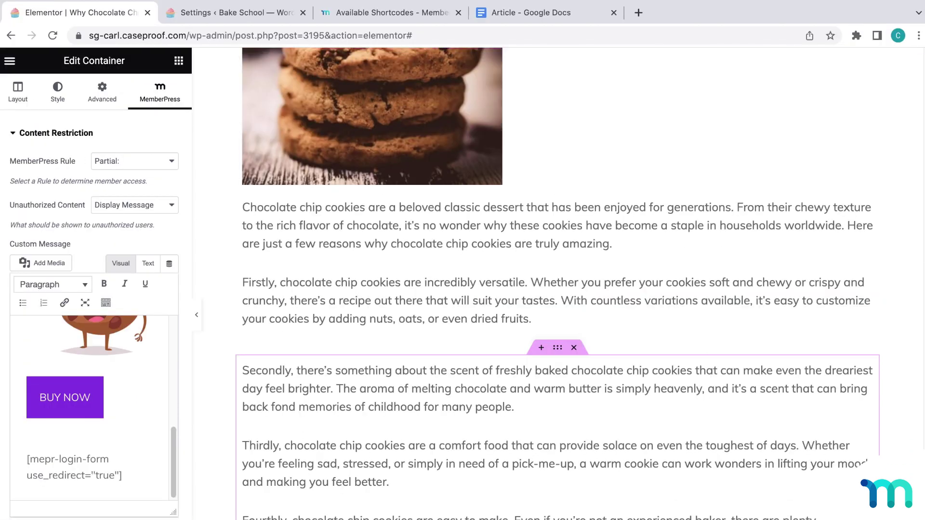
Open the published post Why Chocolate Chip Cookies Rock from the WordPress posts list in an incognito window and check the non-member message
{"action": "left_click", "coordinate": [265, 15]}
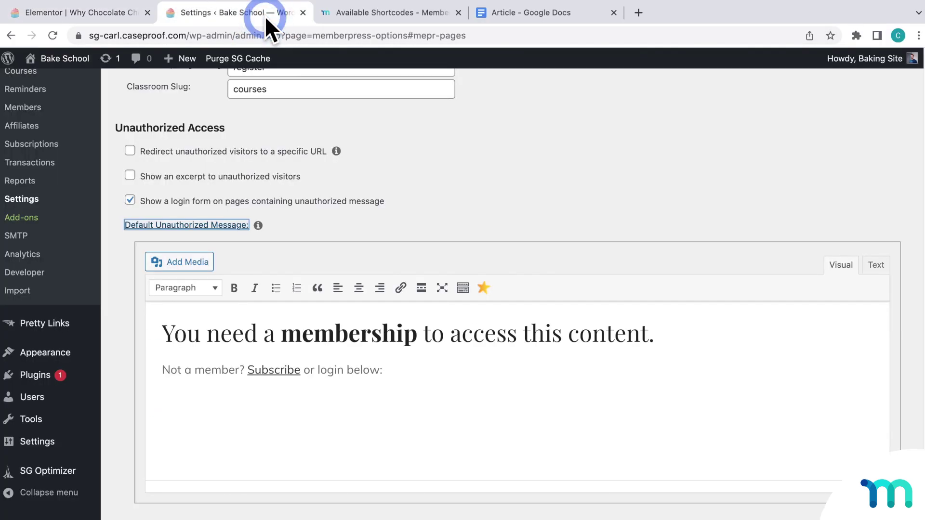
{"action": "scroll", "coordinate": [83, 161], "scroll_direction": "up", "scroll_amount": 6}
{"action": "mouse_move", "coordinate": [89, 171]}
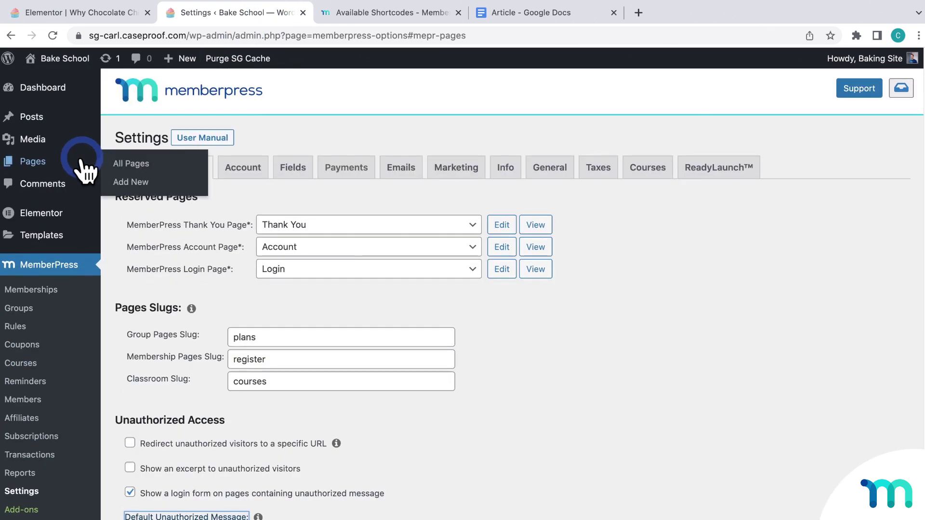
{"action": "left_click", "coordinate": [44, 117]}
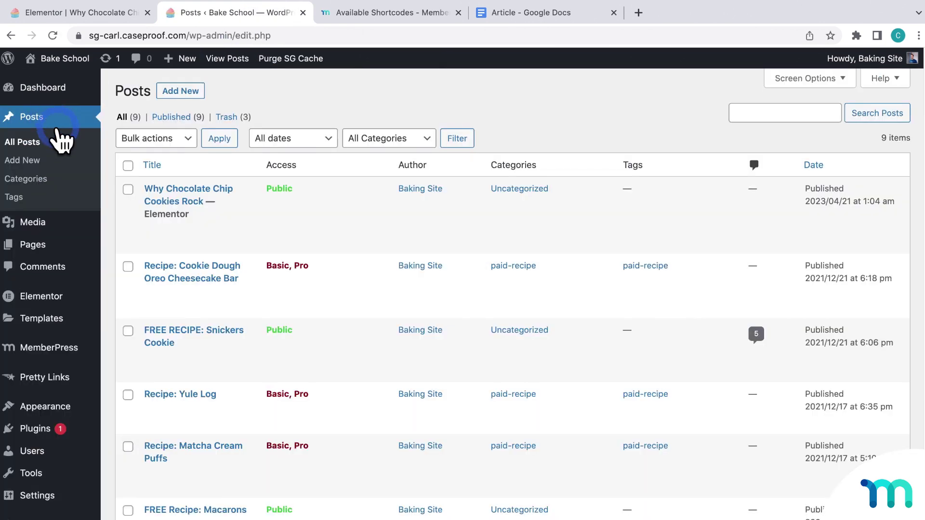
{"action": "right_click", "coordinate": [160, 240]}
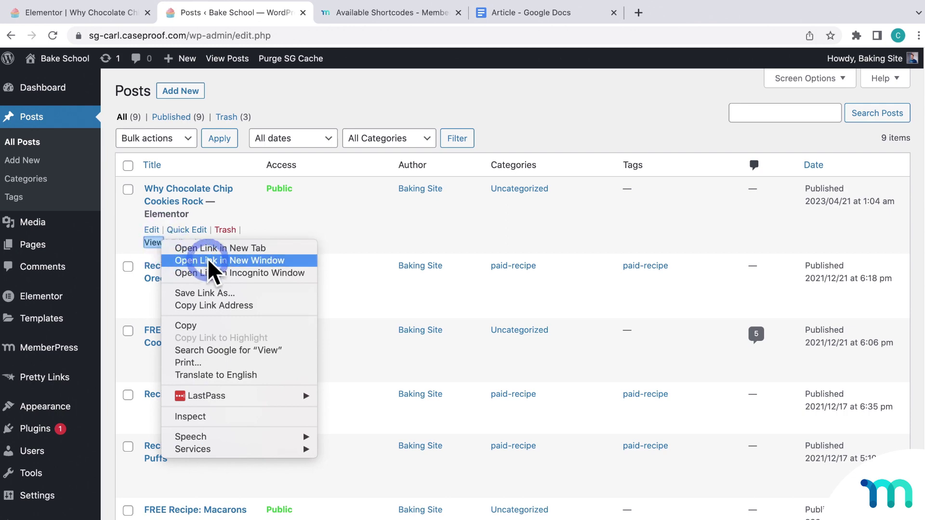
{"action": "left_click", "coordinate": [227, 271]}
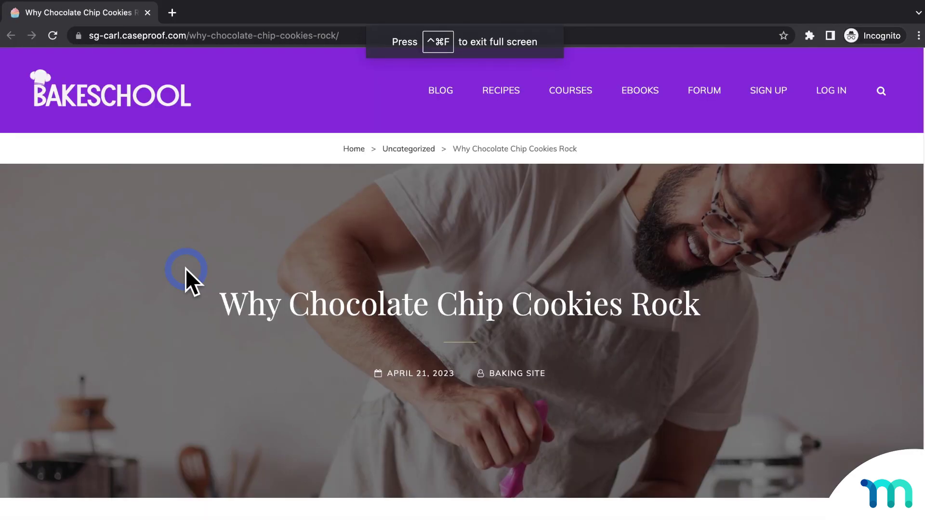
{"action": "scroll", "coordinate": [186, 268], "scroll_direction": "down", "scroll_amount": 10}
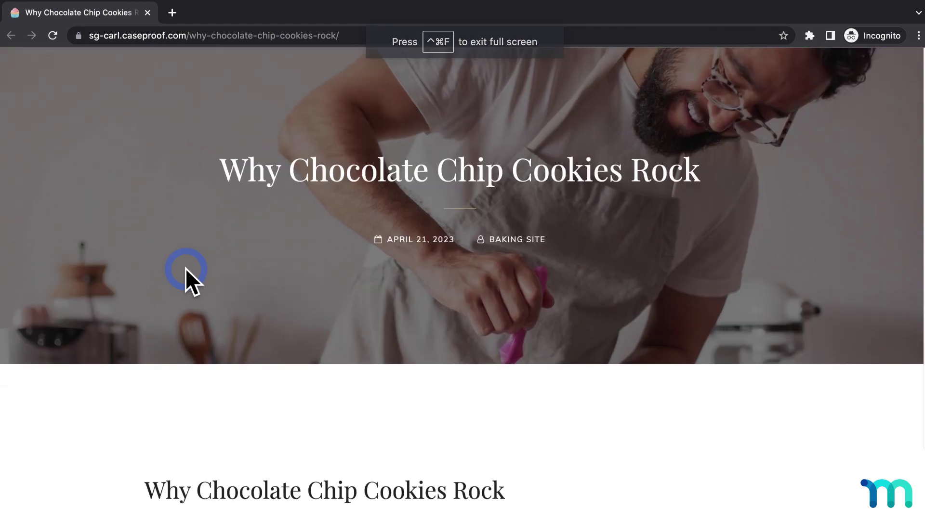
{"action": "scroll", "coordinate": [396, 278], "scroll_direction": "down", "scroll_amount": 8}
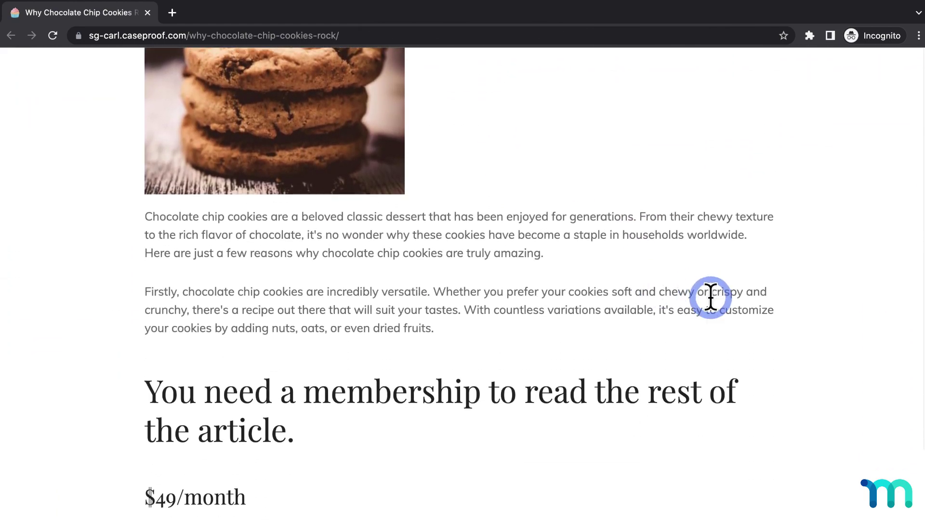
{"action": "scroll", "coordinate": [754, 307], "scroll_direction": "down", "scroll_amount": 3}
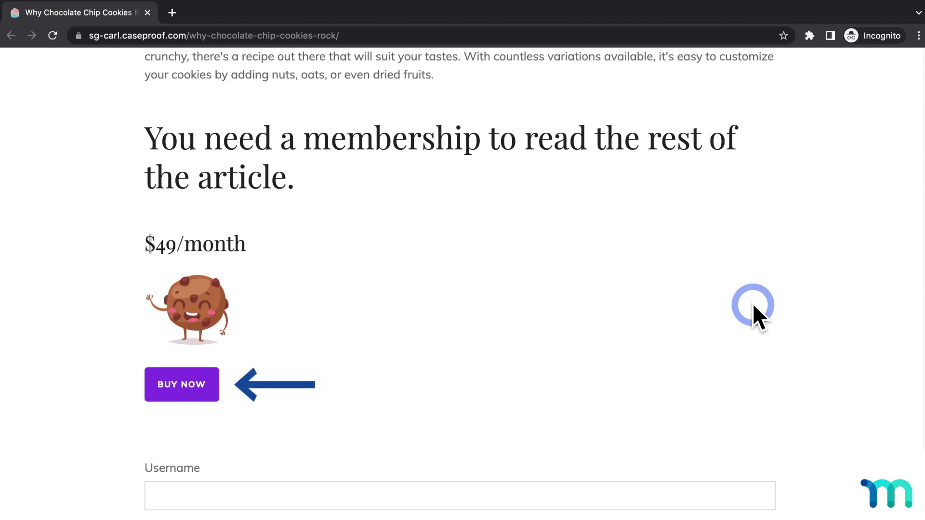
Log in through the form below the BUY NOW button with the member's username and password
{"action": "scroll", "coordinate": [742, 308], "scroll_direction": "down", "scroll_amount": 3}
{"action": "left_click", "coordinate": [598, 343]}
{"action": "type", "text": "johncookie"}
{"action": "key", "text": "Tab"}
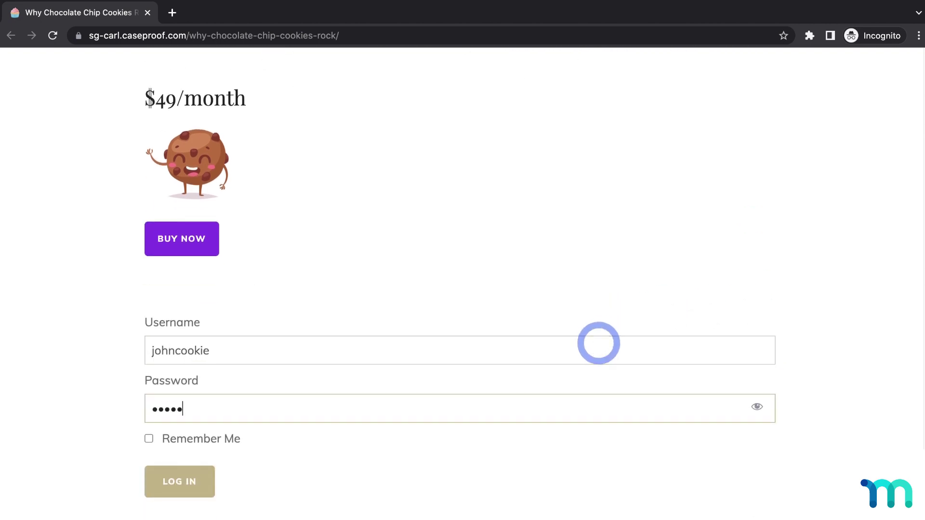
{"action": "left_click", "coordinate": [207, 476]}
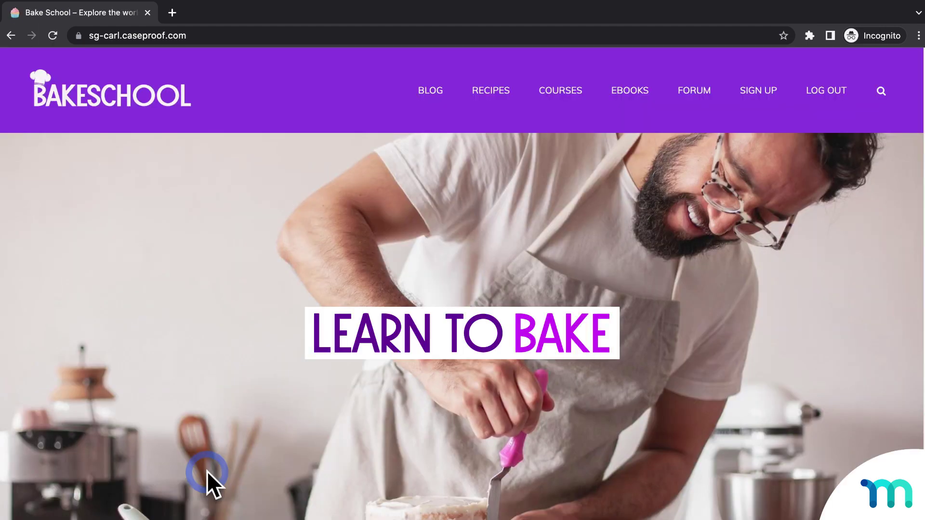
Reload the why-chocolate-chip-cookies-rock post as the logged-in member and check the article's protected paragraphs through to the end
{"action": "left_click", "coordinate": [187, 42]}
{"action": "key", "text": "ctrl+v"}
{"action": "key", "text": "Return"}
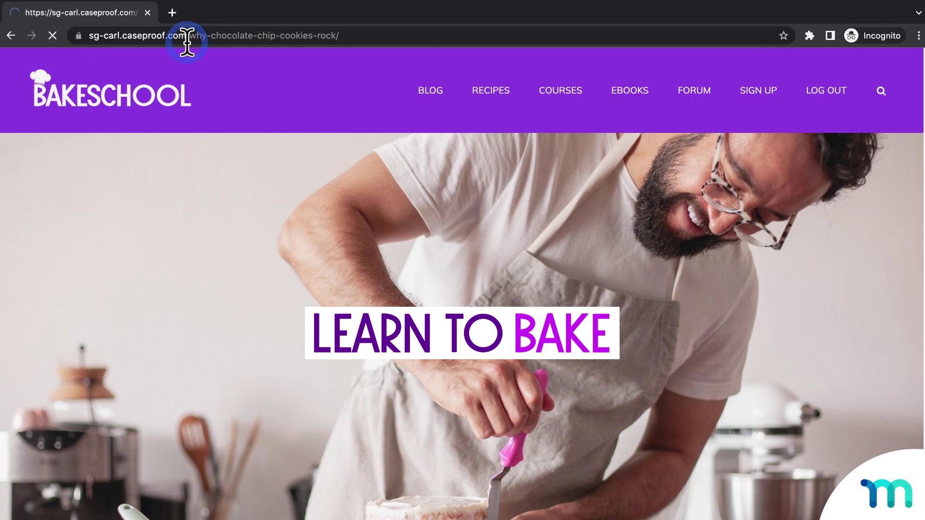
{"action": "scroll", "coordinate": [780, 220], "scroll_direction": "down", "scroll_amount": 12}
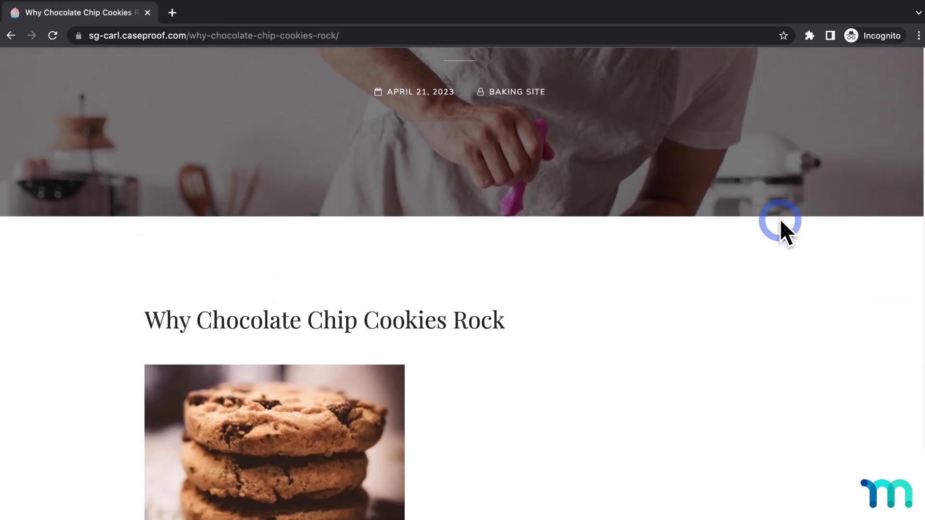
{"action": "scroll", "coordinate": [779, 219], "scroll_direction": "down", "scroll_amount": 12}
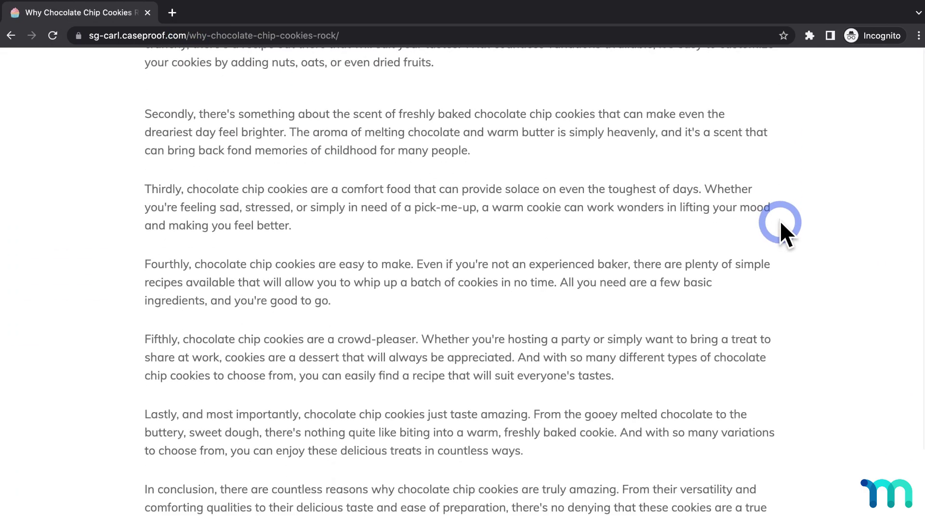
{"action": "scroll", "coordinate": [781, 212], "scroll_direction": "up", "scroll_amount": 9}
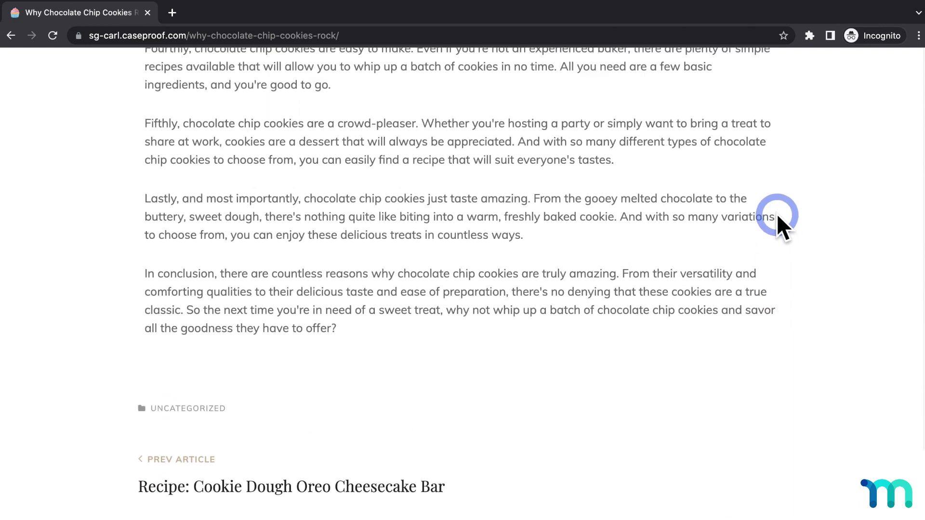
{"action": "scroll", "coordinate": [789, 242], "scroll_direction": "up", "scroll_amount": 7}
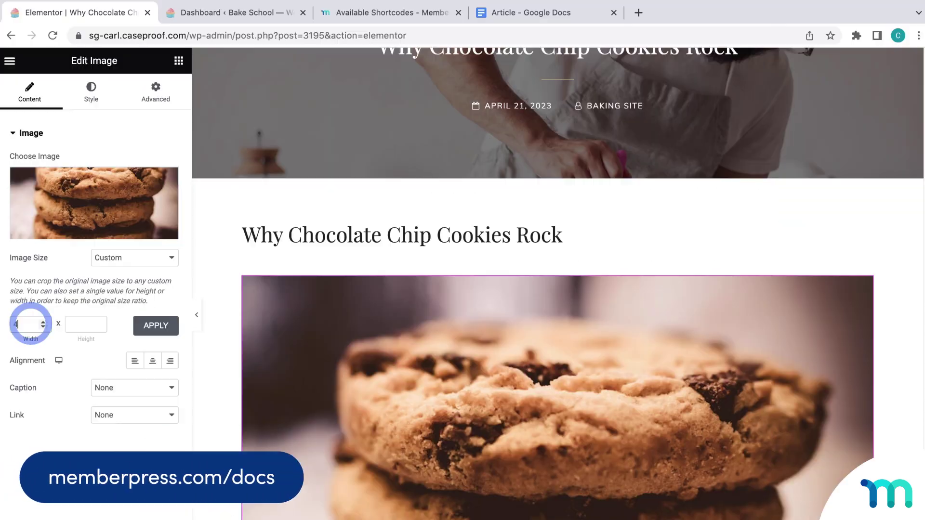
Set the cookie image's custom width to 400 in Elementor and align the image left
{"action": "type", "text": "400"}
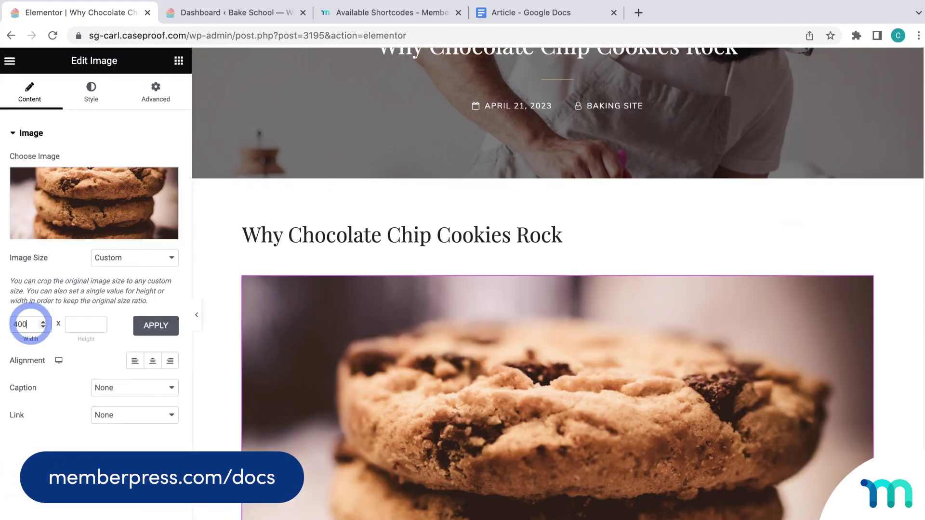
{"action": "left_click", "coordinate": [135, 361]}
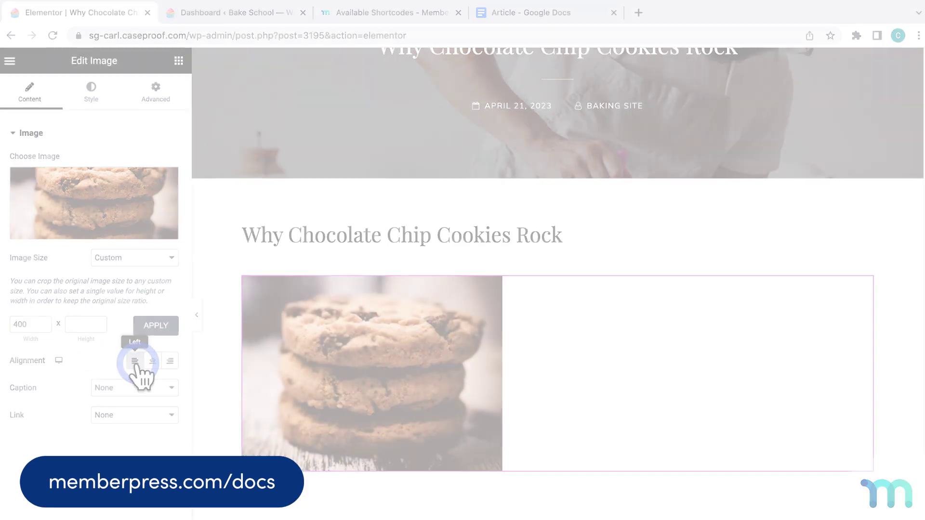